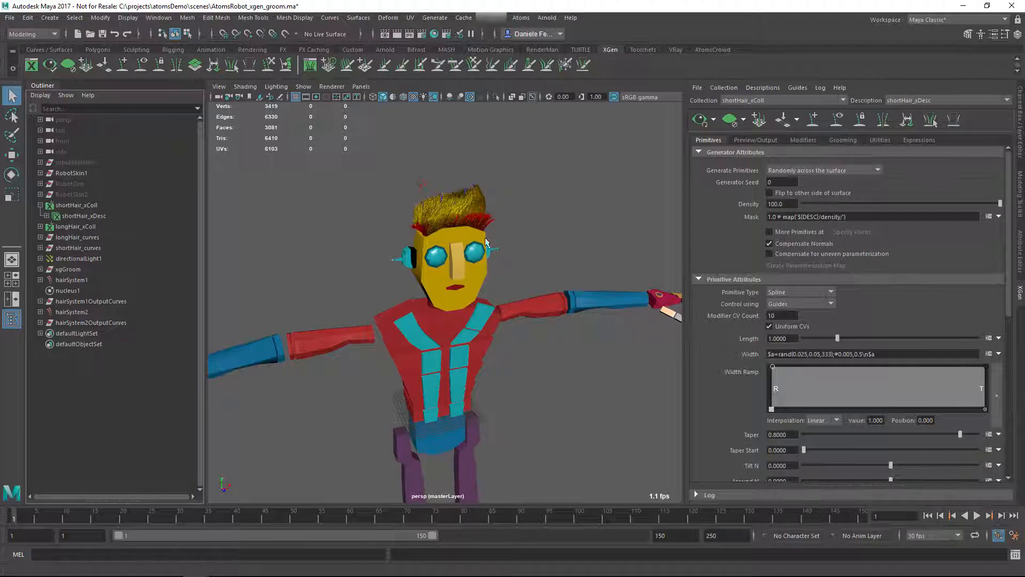
Open the Atoms Variations Builder and place its dialog over the viewport.
left_click(521, 17)
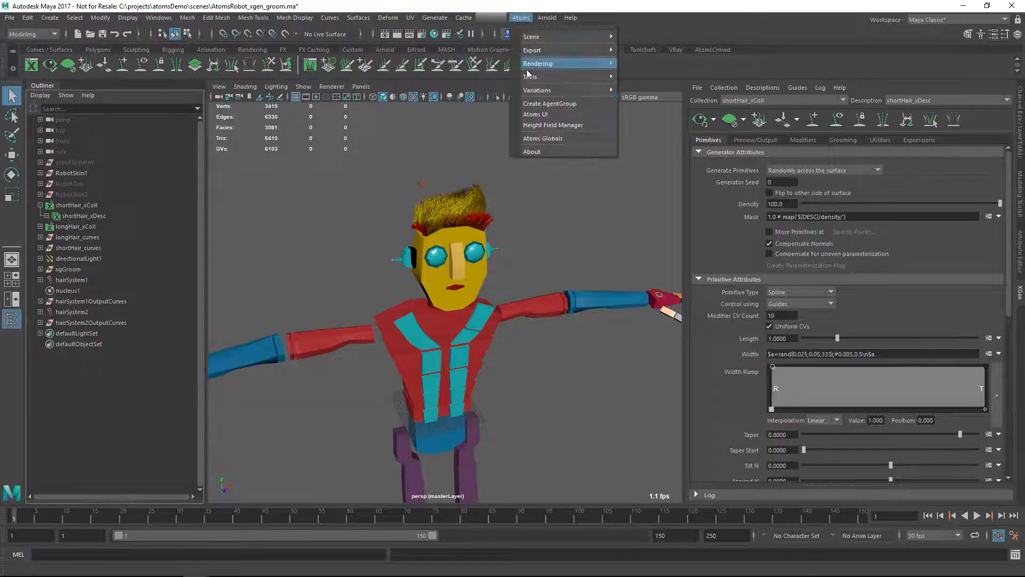
mouse_move(538, 89)
left_click(652, 101)
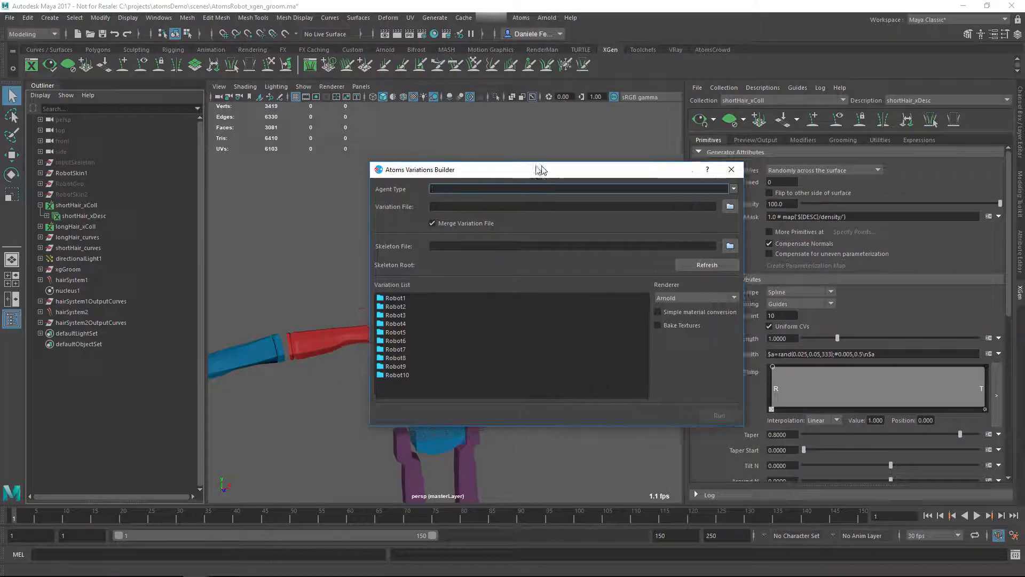
left_click_drag(541, 169, 685, 173)
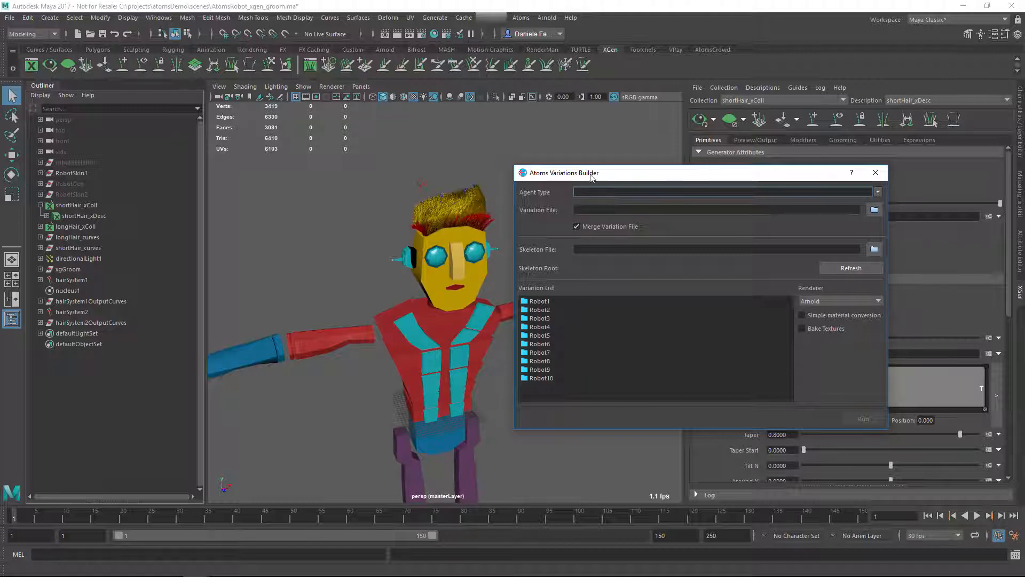
left_click_drag(591, 177, 617, 183)
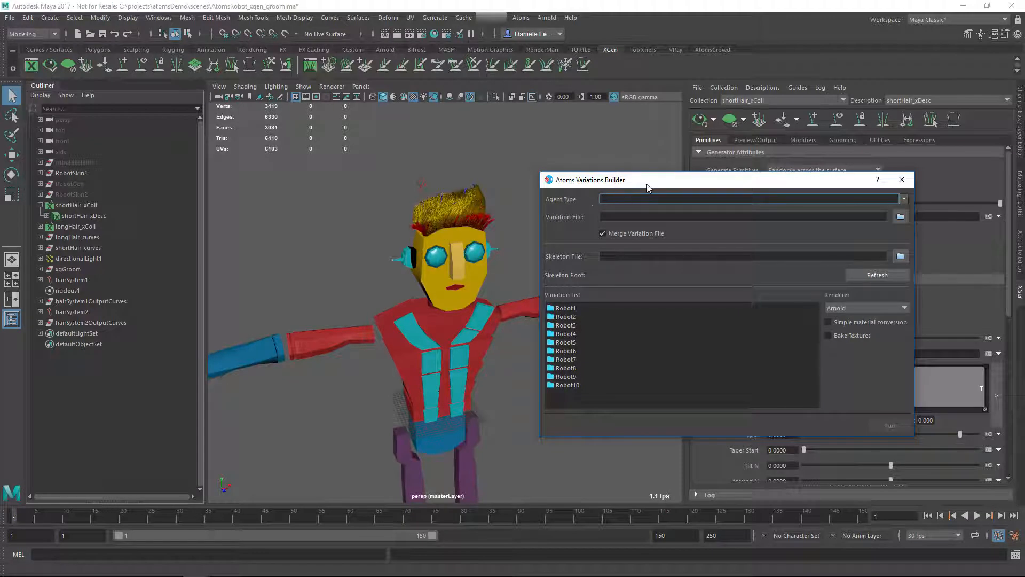
left_click_drag(650, 183, 357, 179)
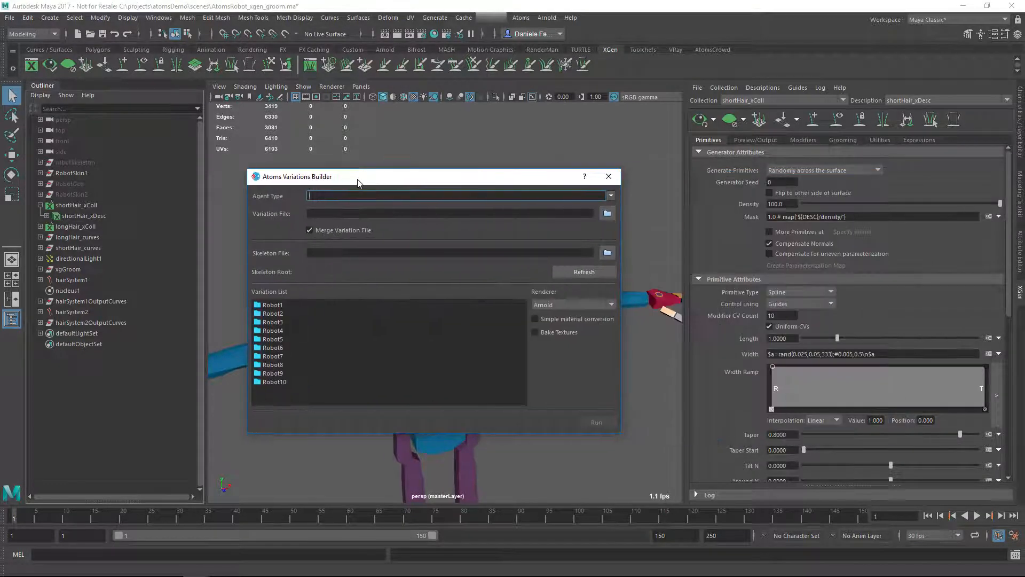
Set the agent type of the variation build to atomsRobot.
type("atoms")
key("Return")
left_click(384, 195)
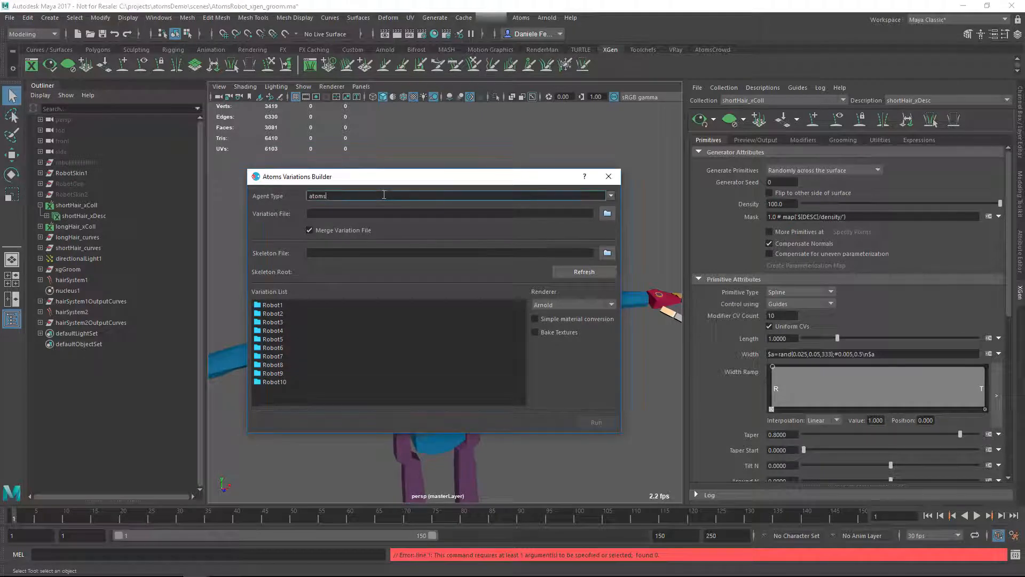
type("Robot")
key("Tab")
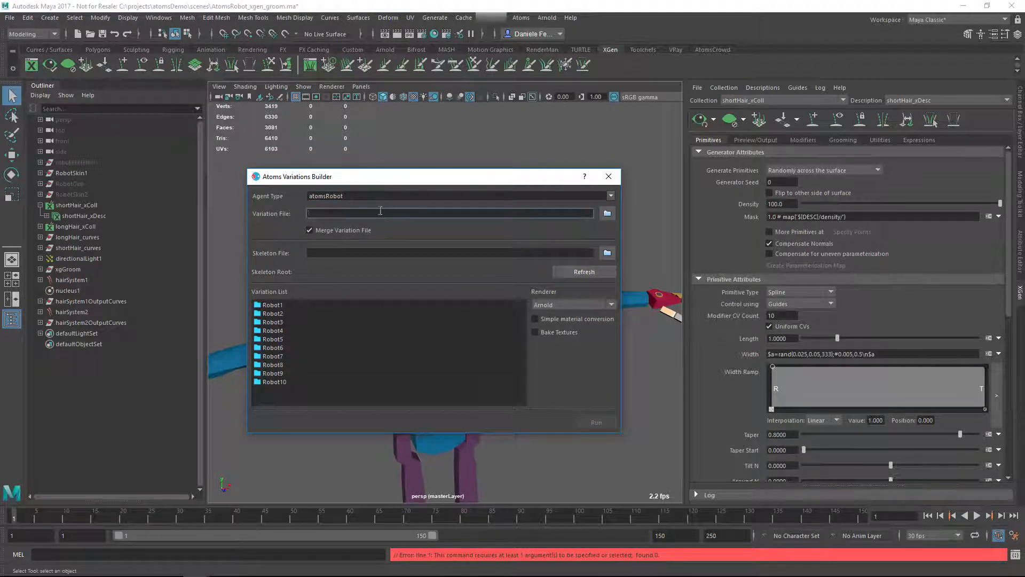
Set the variation file to a new robot.json in the project's furVariations folder.
left_click(602, 216)
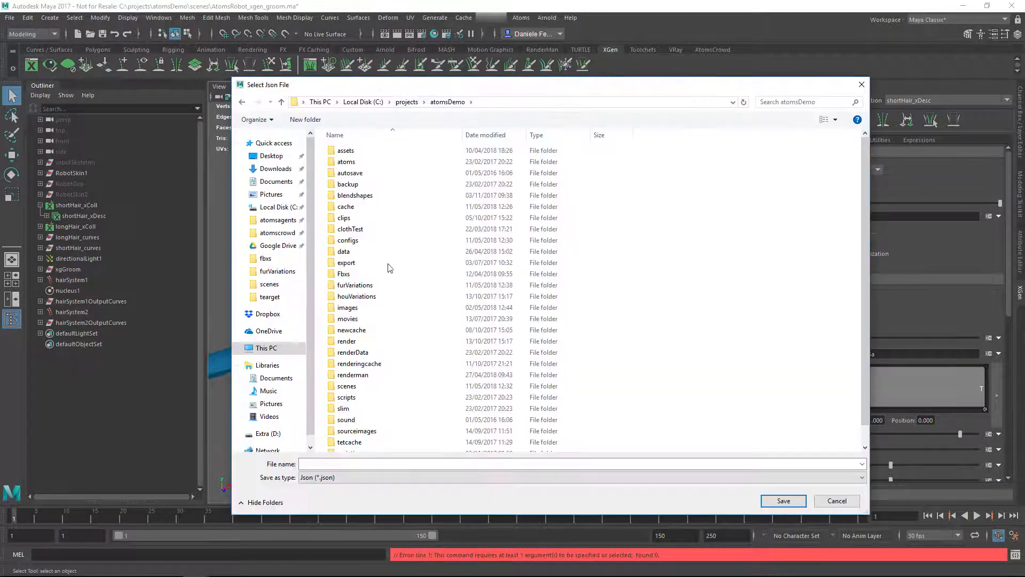
double_click(355, 285)
left_click(356, 463)
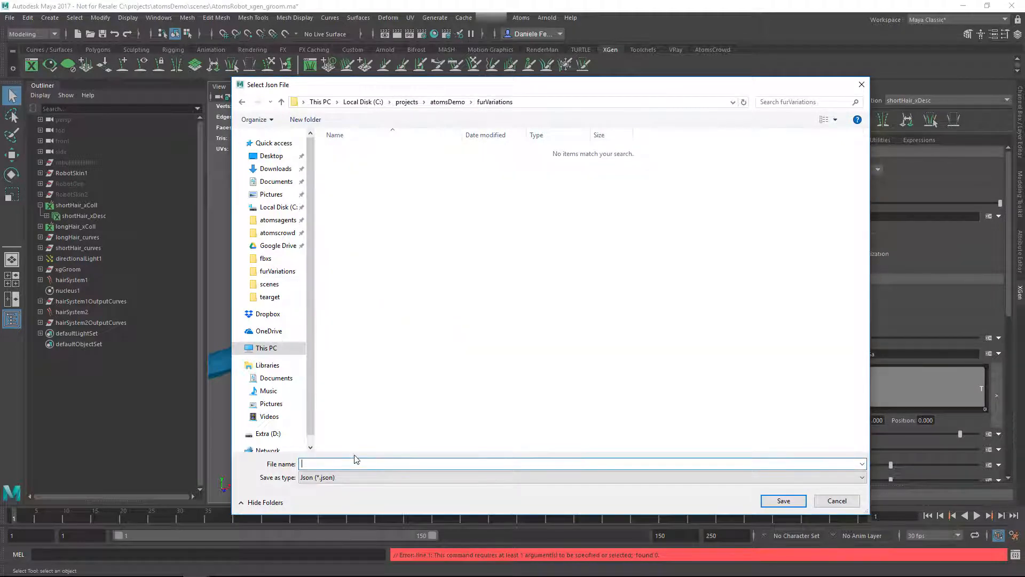
type("robot")
key("Return")
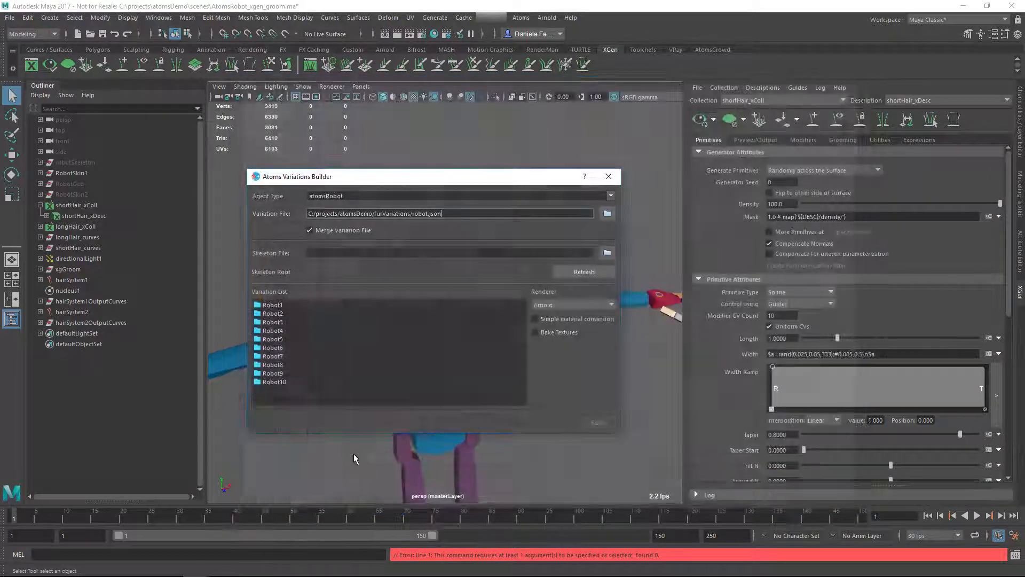
Load atomsRobot.atomsskel from the project's configs folder as the skeleton file.
left_click(607, 254)
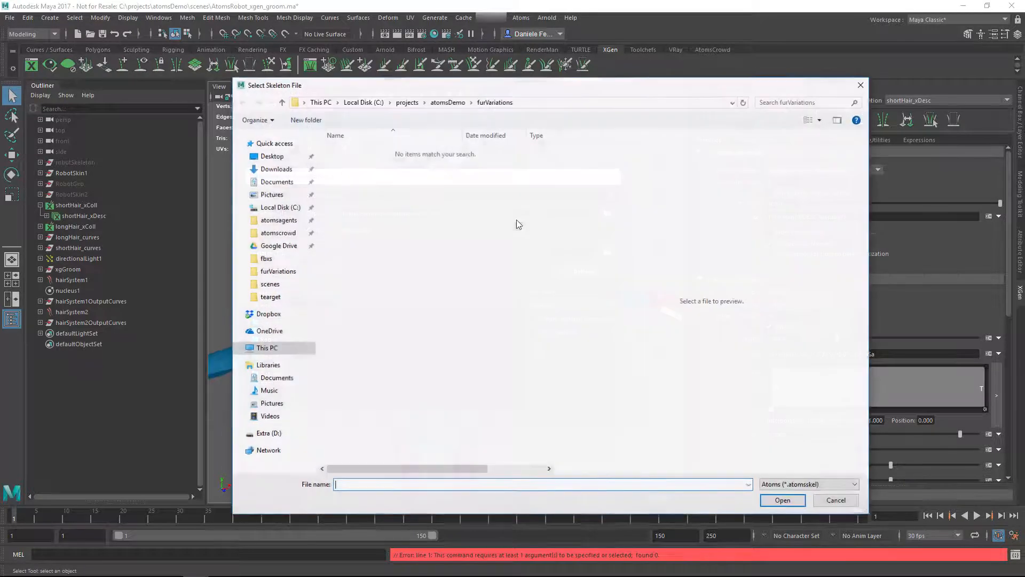
left_click(446, 102)
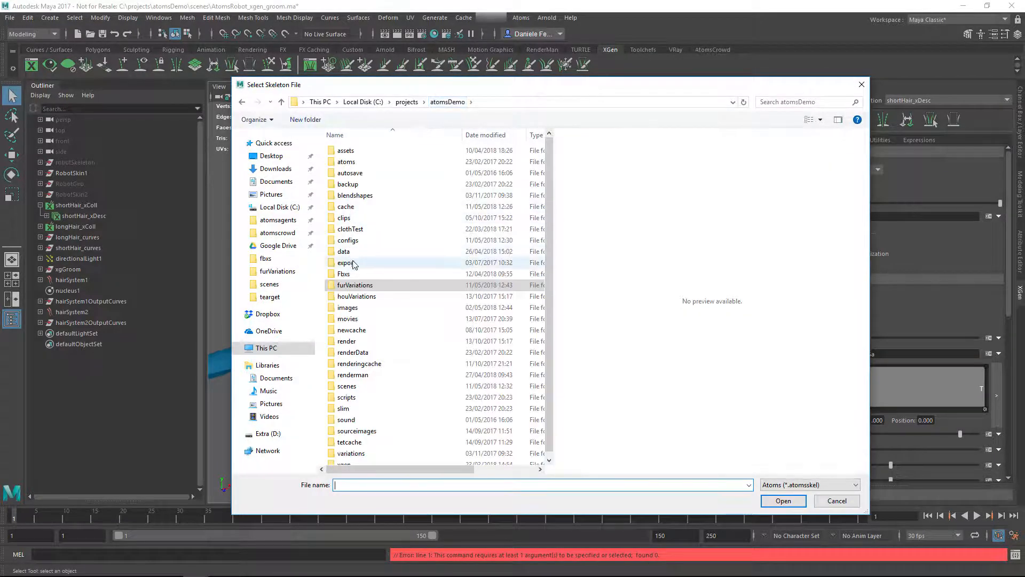
double_click(347, 243)
double_click(363, 151)
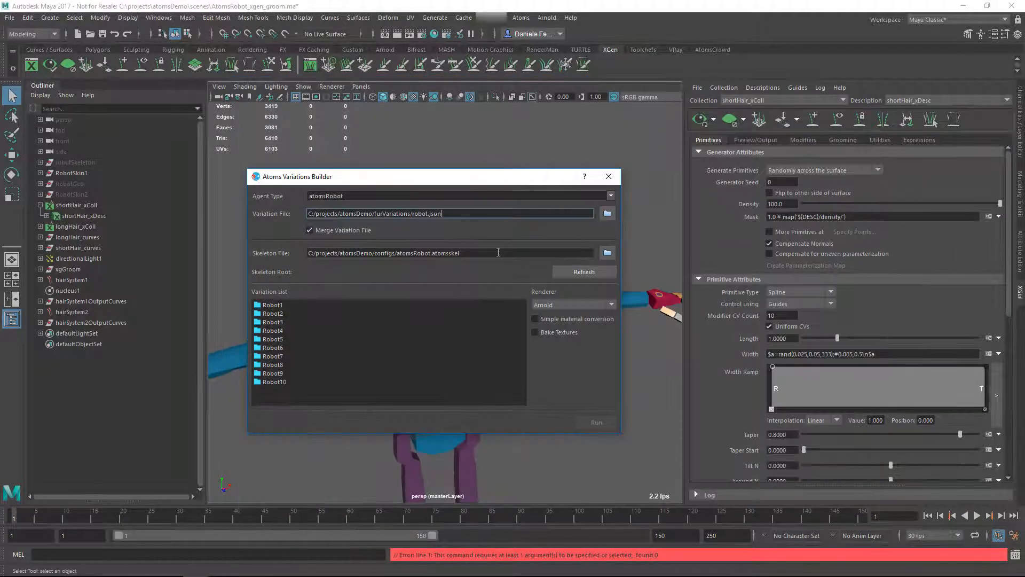
Assign the Hips joint of the robot skeleton as the skeleton root for the variation build.
left_click(40, 162)
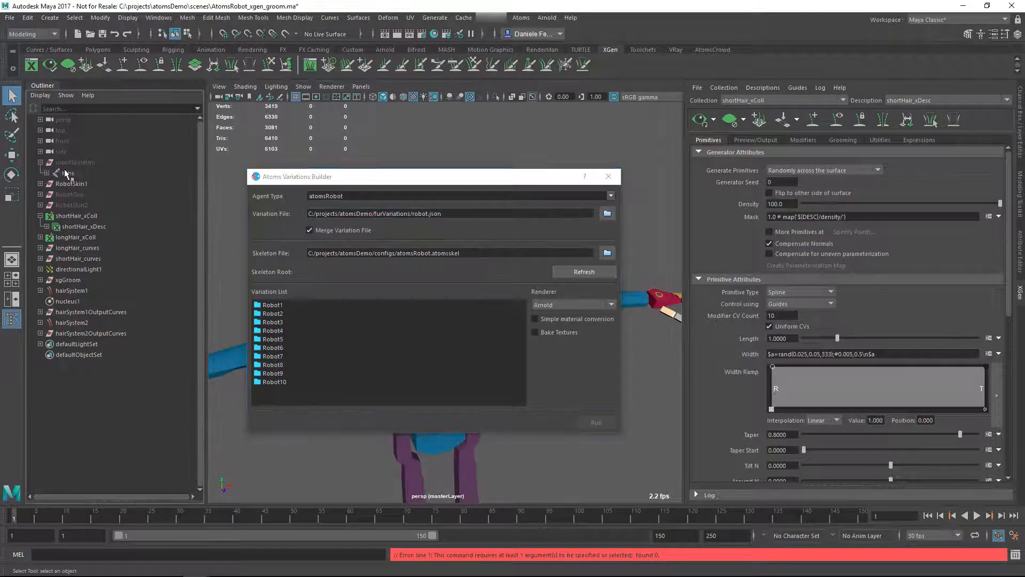
left_click(65, 172)
left_click(584, 271)
Build the variation file with simple material conversion and texture baking enabled, and close the builder.
left_click(555, 319)
left_click(566, 332)
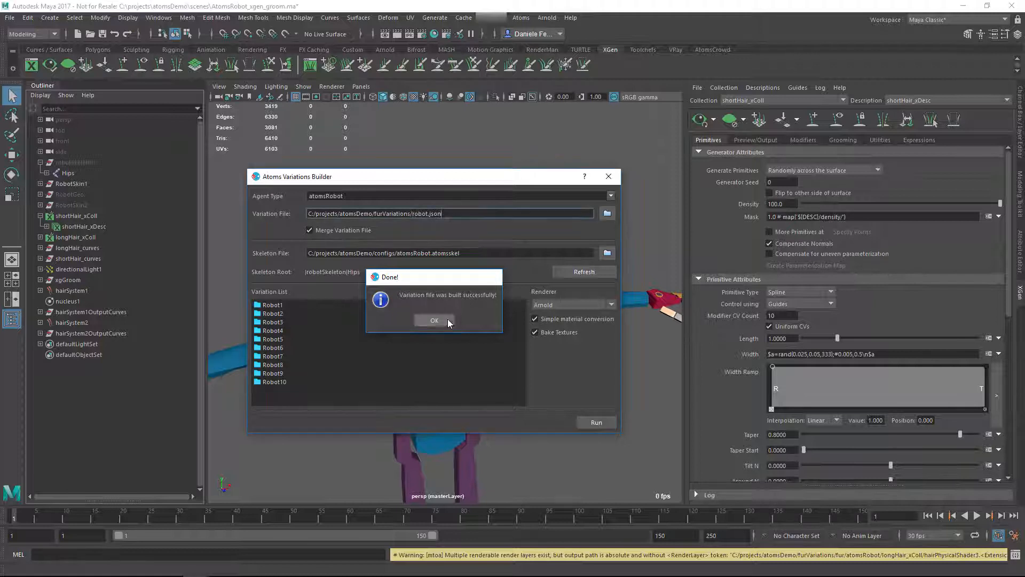
left_click(448, 320)
left_click(609, 177)
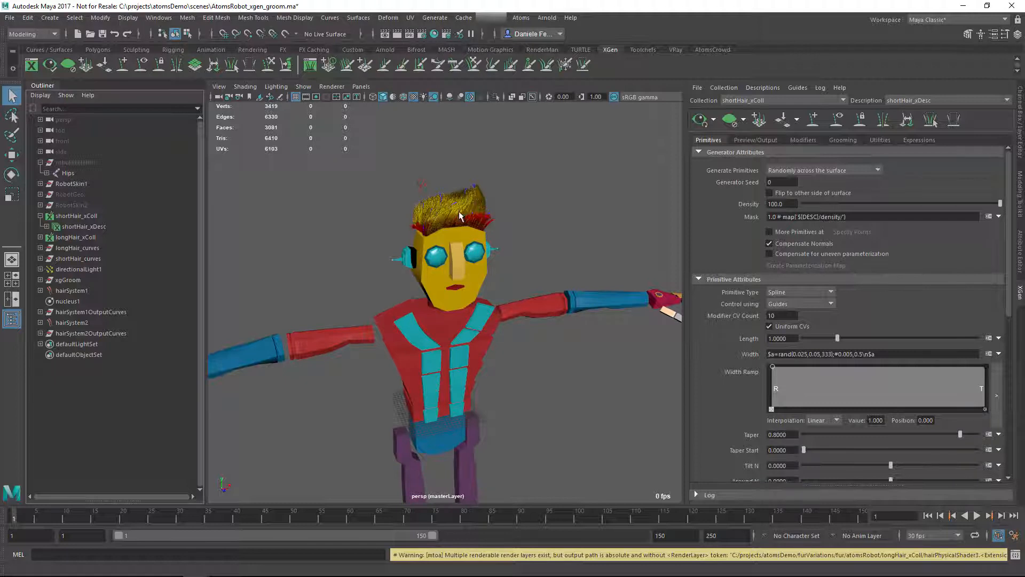
Start a new empty scene without saving the groom scene and show the Attribute Editor.
left_click(582, 212)
key("ctrl+n")
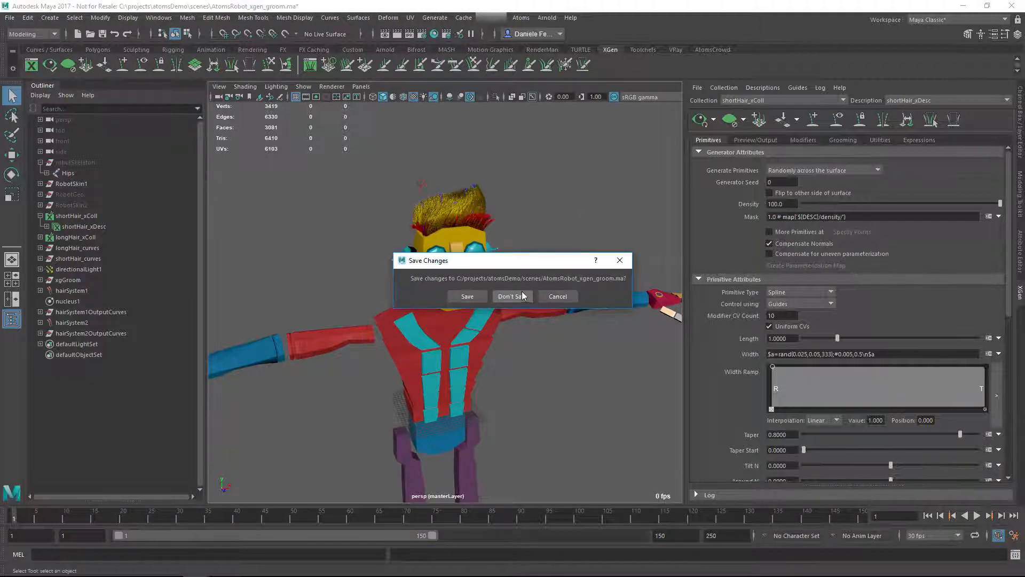
left_click(521, 292)
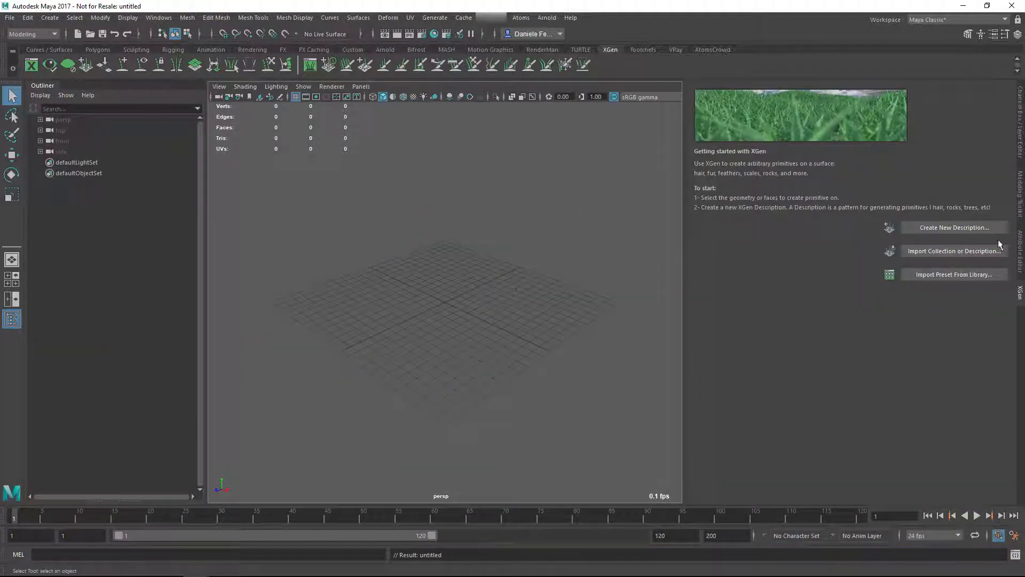
left_click(1019, 252)
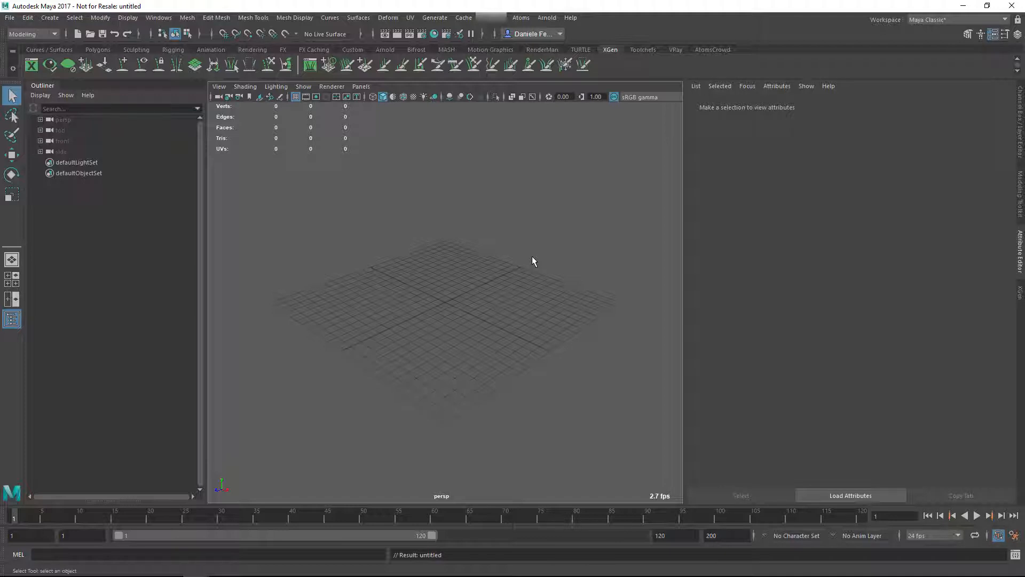
Open the Atoms CFX Simulation Exporter and configure it with cloth disabled and the Build Scene & Export action.
left_click(520, 18)
mouse_move(566, 50)
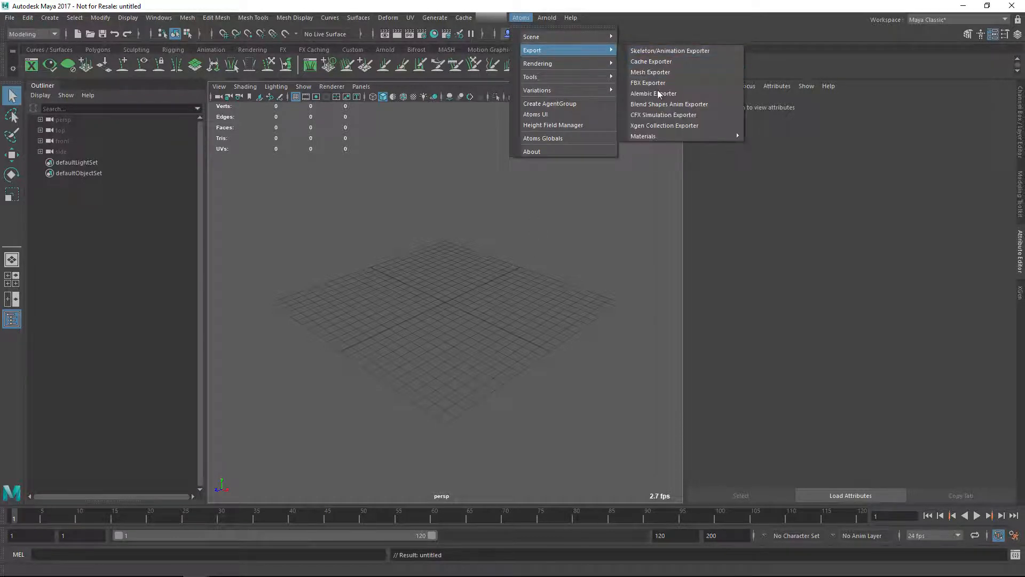
left_click(658, 114)
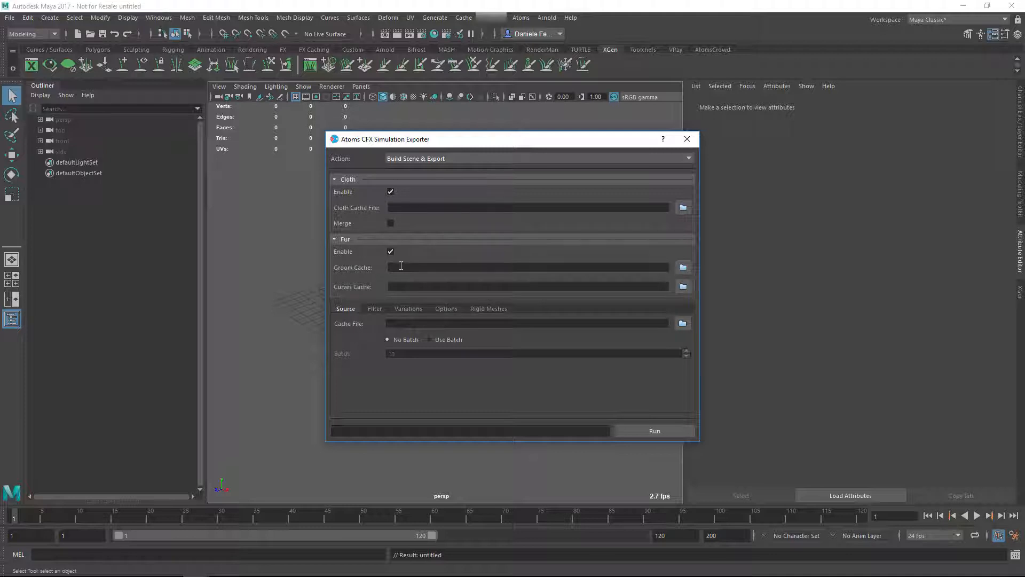
left_click(391, 191)
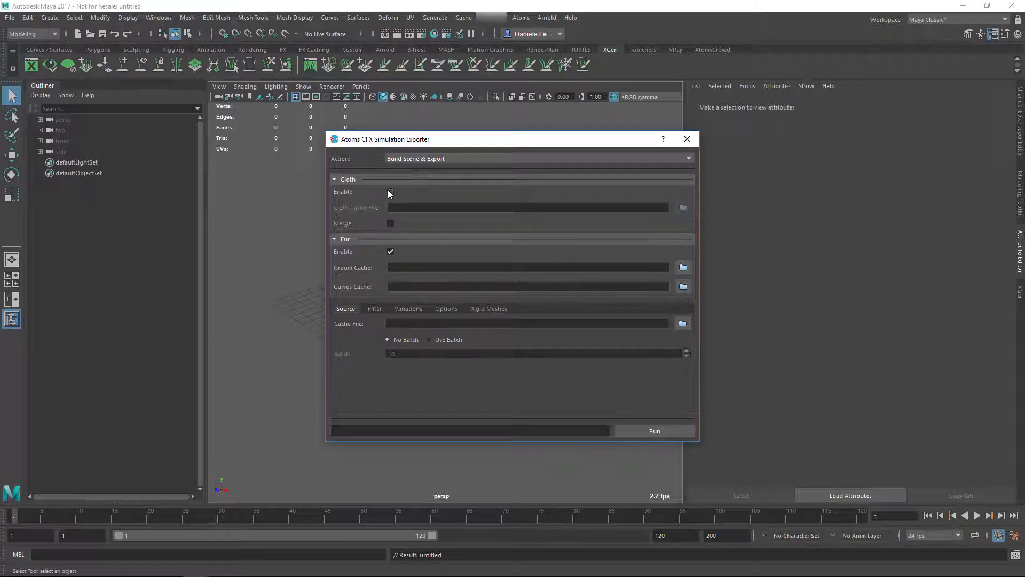
left_click(431, 159)
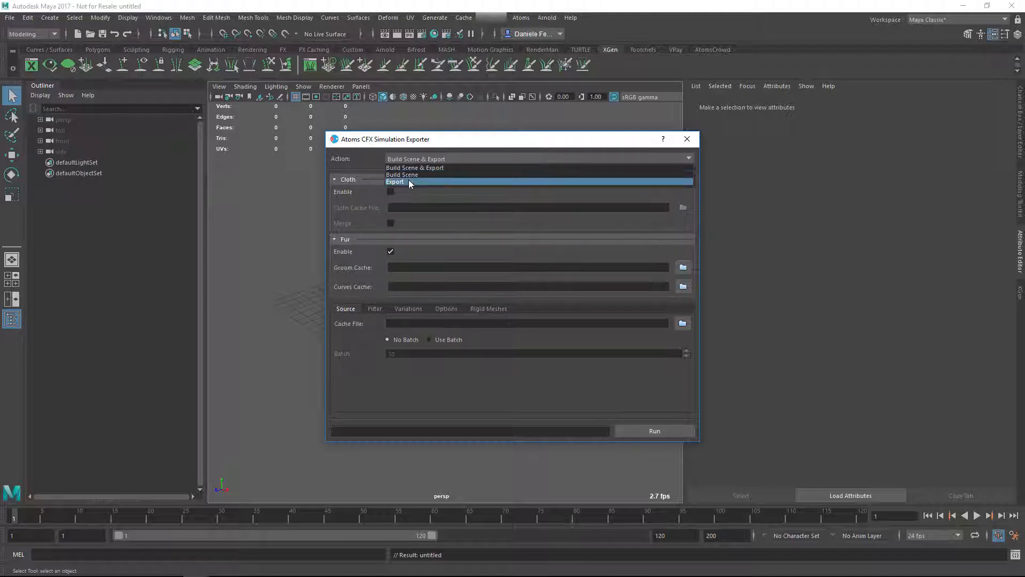
left_click(410, 168)
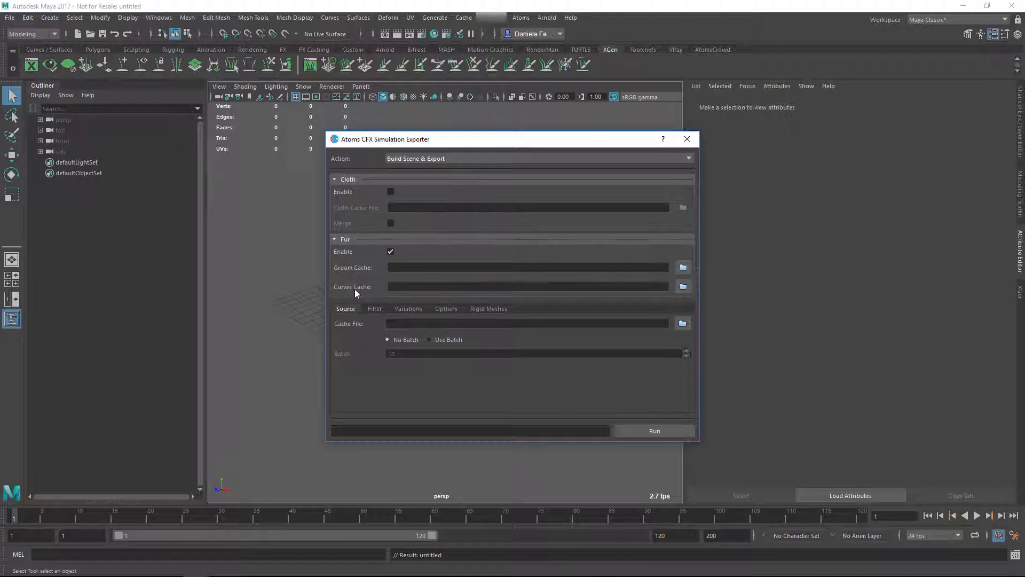
Set the groom cache path to C:/projects/atomsDemo/cache/groomCache/groomCache.abc, without a frame number in the file name.
left_click(683, 266)
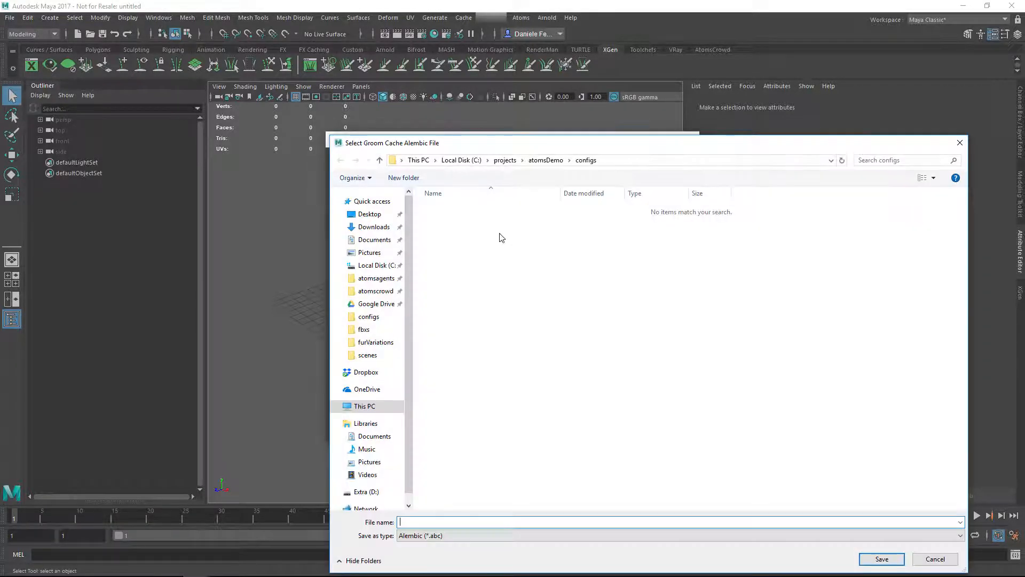
left_click(519, 145)
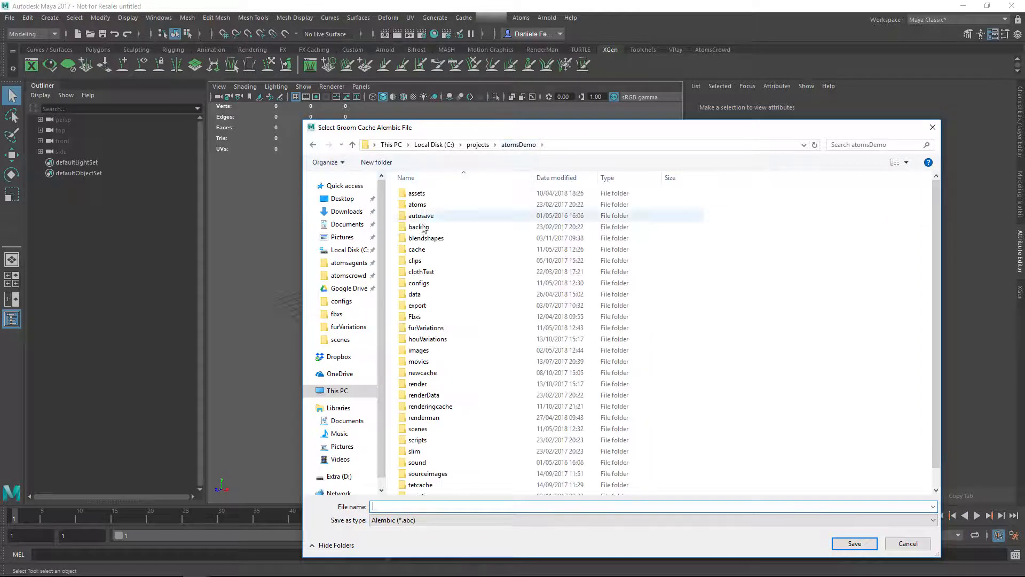
double_click(423, 249)
double_click(432, 260)
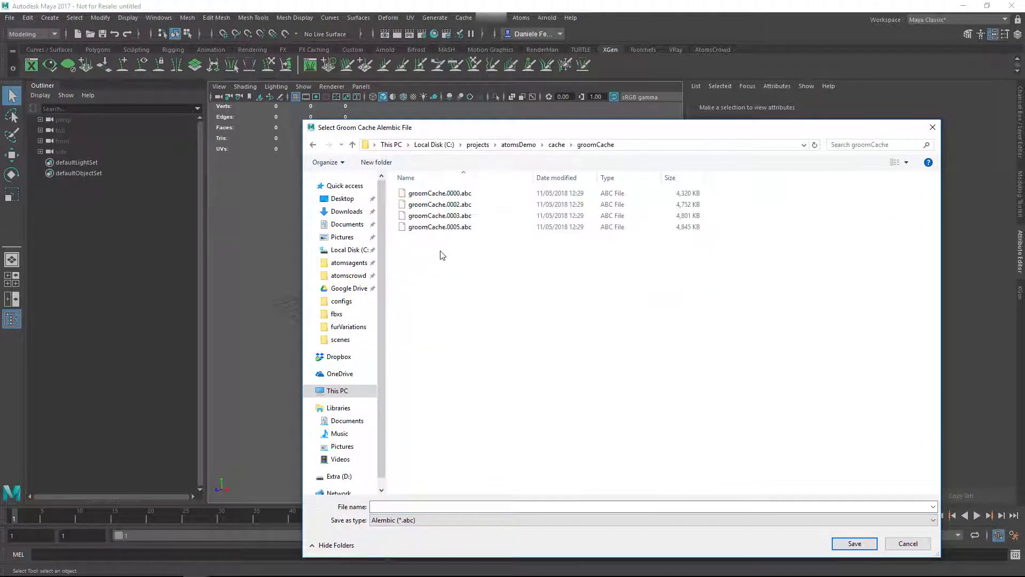
left_click(452, 195)
left_click(849, 543)
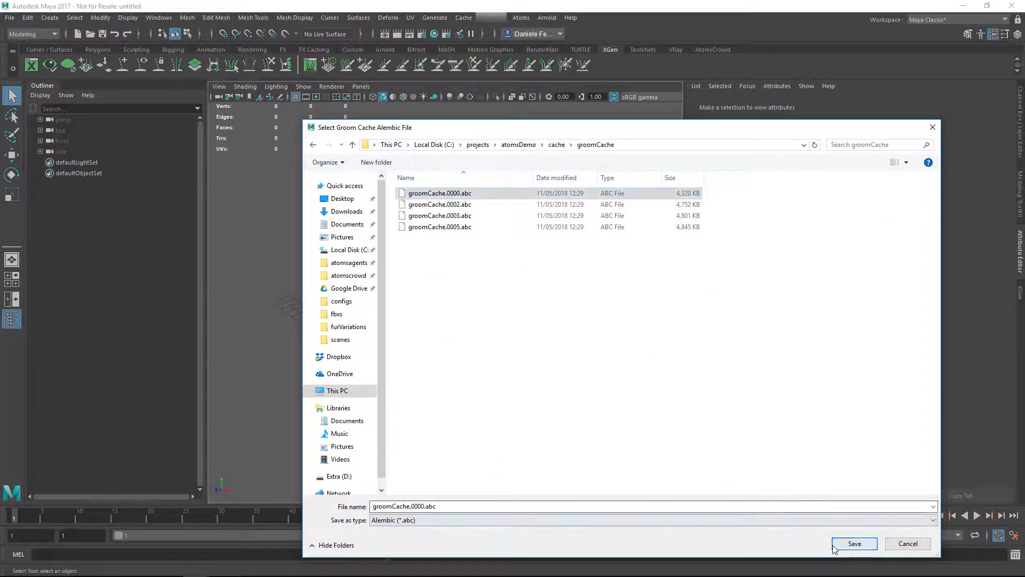
left_click(536, 295)
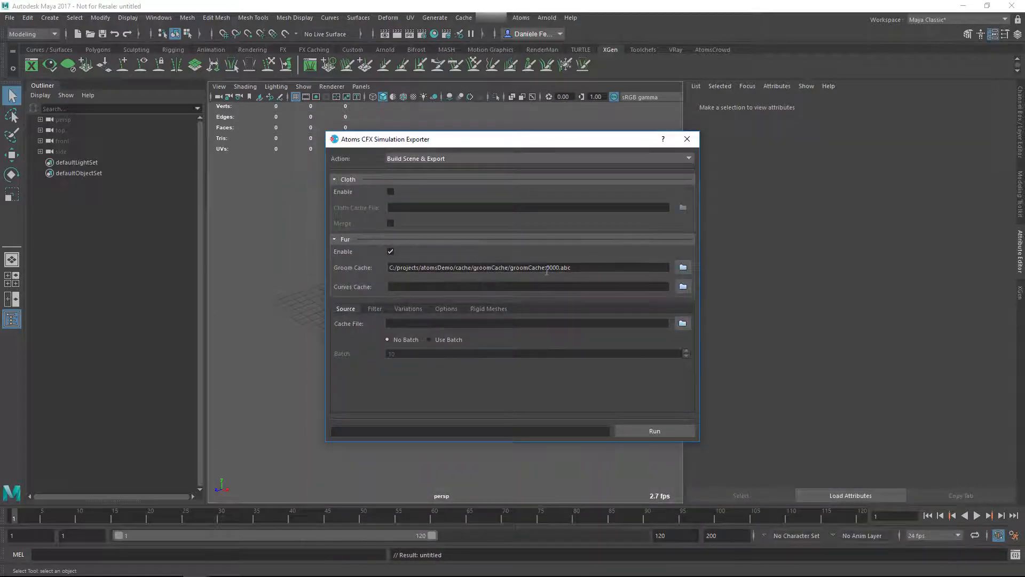
left_click_drag(547, 271, 559, 270)
key("BackSpace")
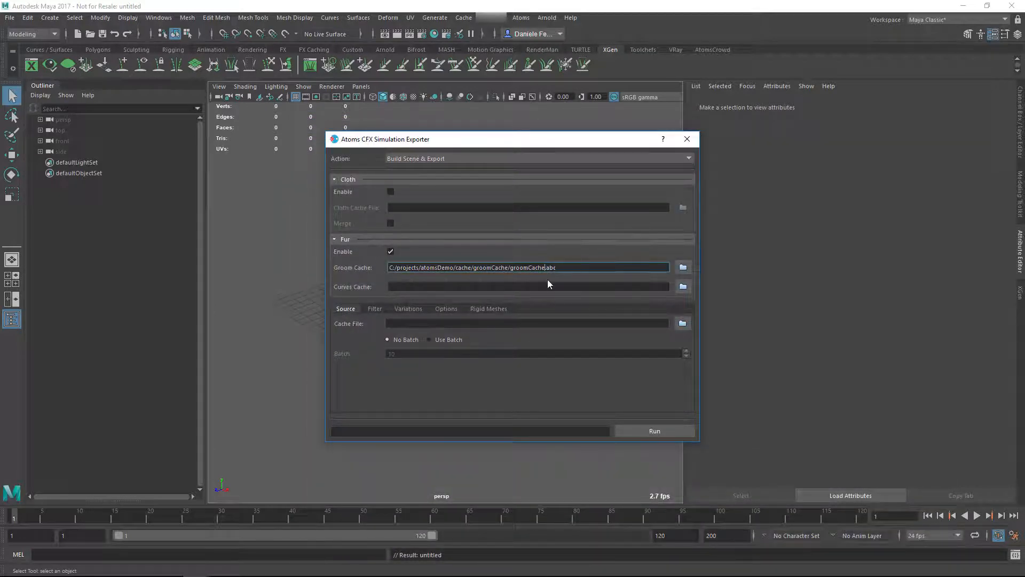
Set the curves cache path to C:/projects/atomsDemo/cache/curvesCache/curvesCache.abc, without a frame number in the file name.
left_click(548, 285)
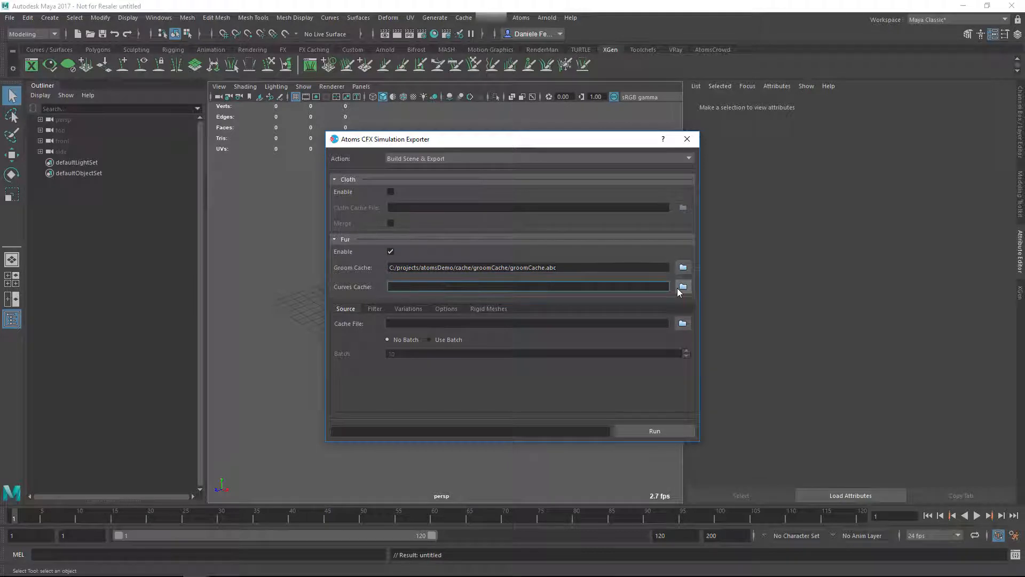
left_click(683, 287)
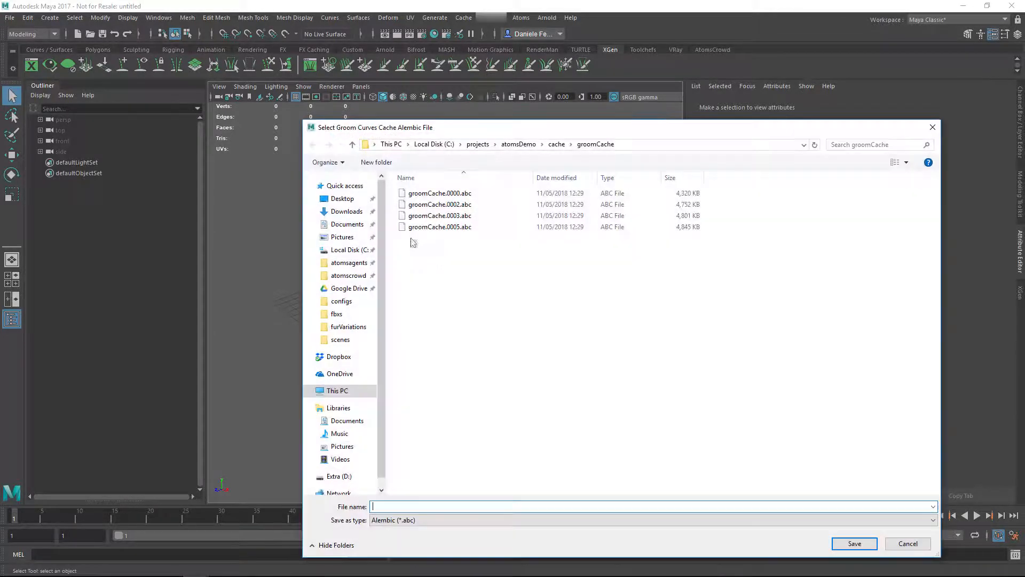
left_click(564, 146)
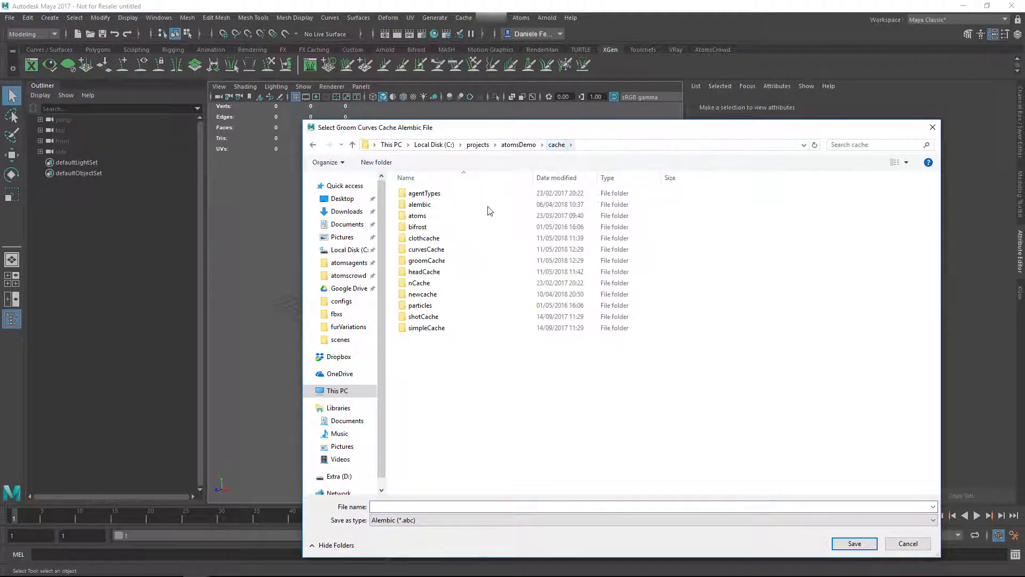
double_click(432, 237)
double_click(439, 192)
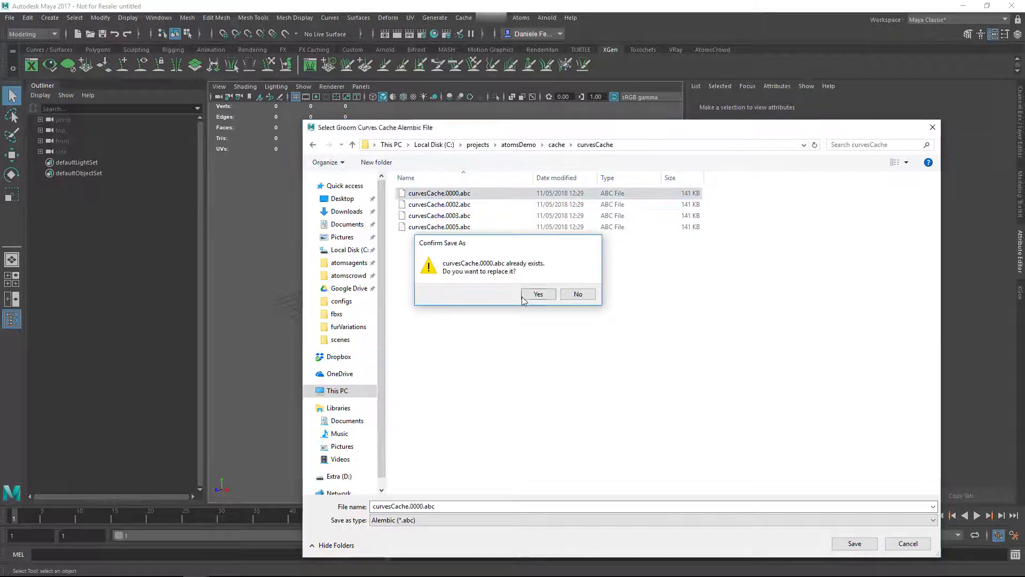
left_click(512, 289)
left_click_drag(544, 288, 558, 288)
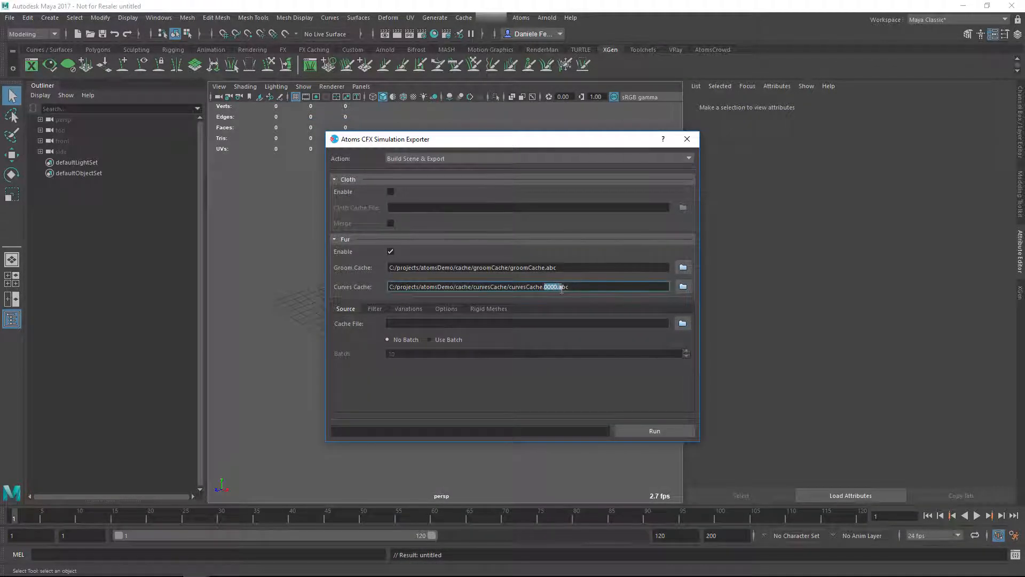
key("BackSpace")
left_click(562, 268)
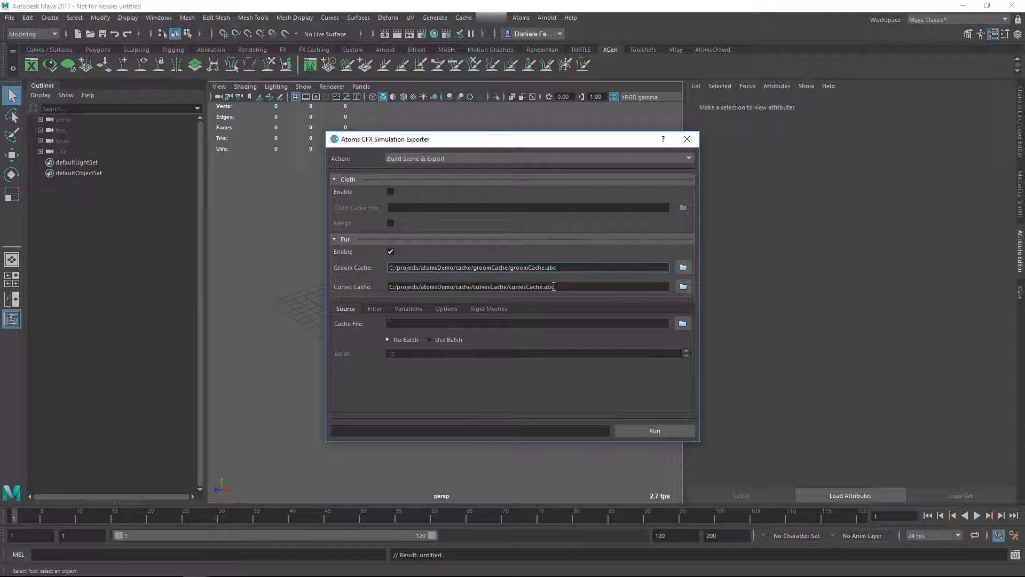
Choose cache.atoms from the atomsDemo cache/headCache folder as the exporter's source cache file.
left_click(682, 323)
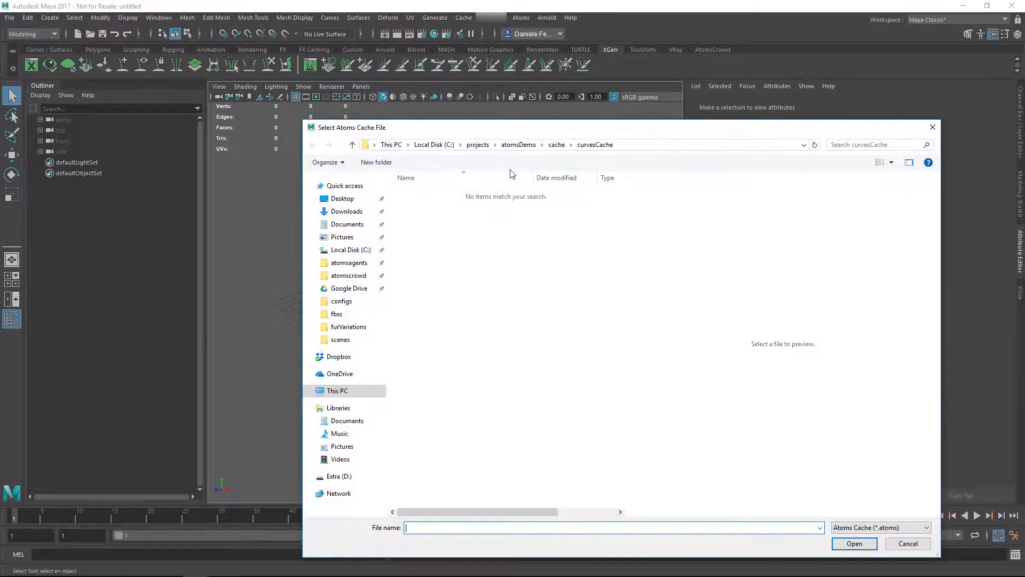
left_click(556, 148)
double_click(439, 270)
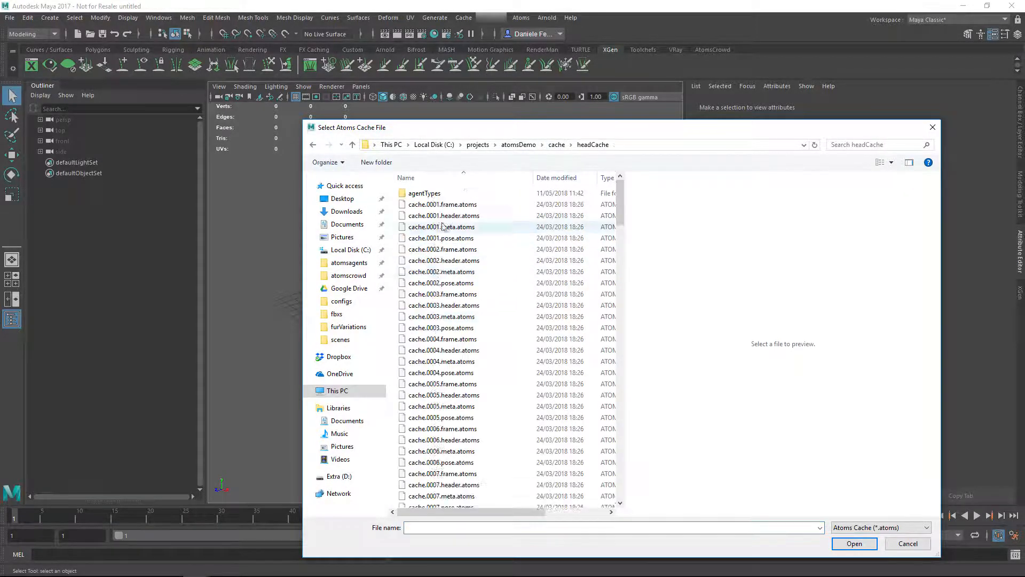
scroll(442, 230, "down", 20)
left_click_drag(615, 359, 616, 474)
double_click(439, 502)
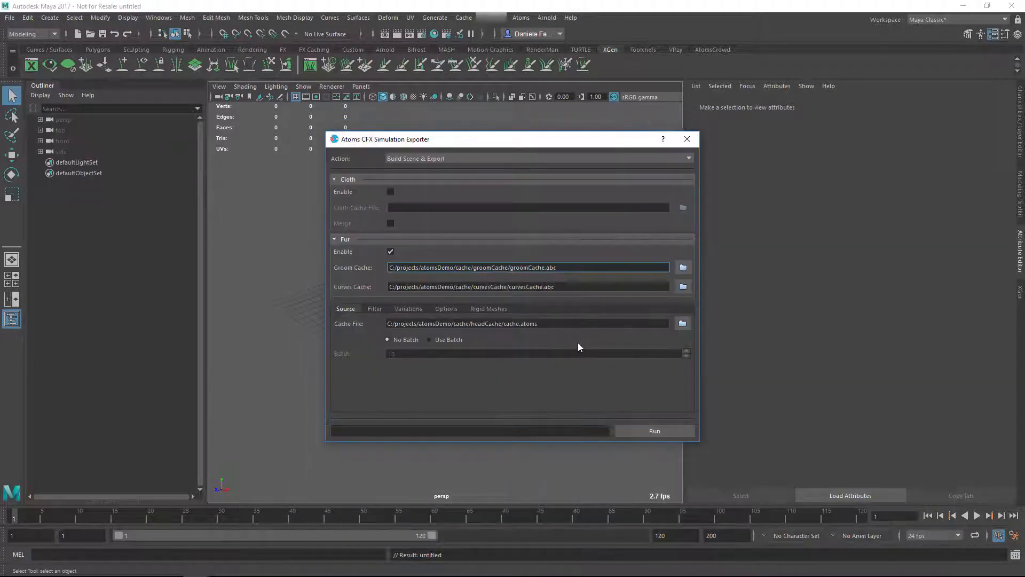
Load the exporter's variations from file, using robot.json in the atomsDemo furVariations folder.
left_click(408, 309)
left_click(464, 320)
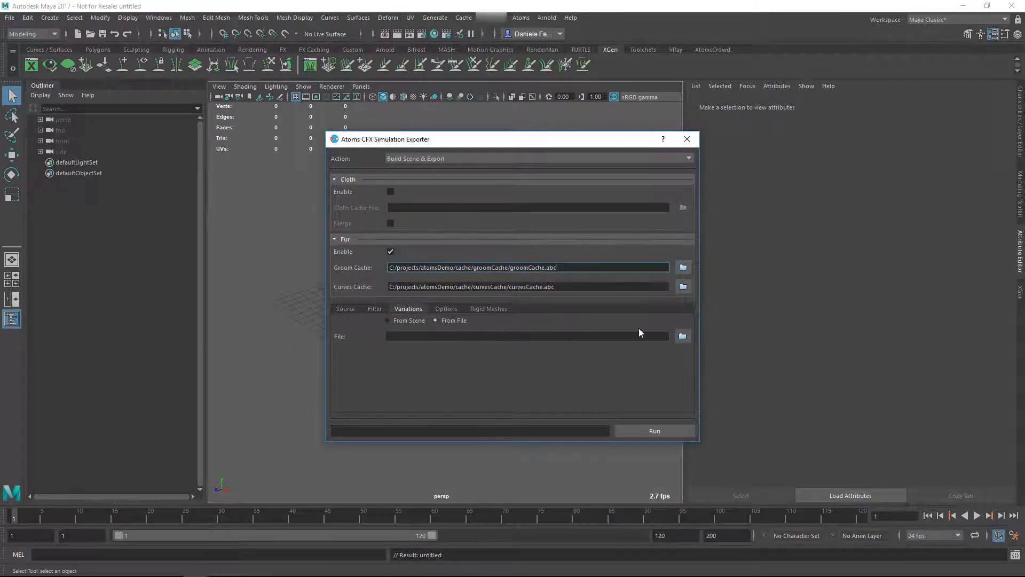
left_click(683, 336)
left_click(556, 145)
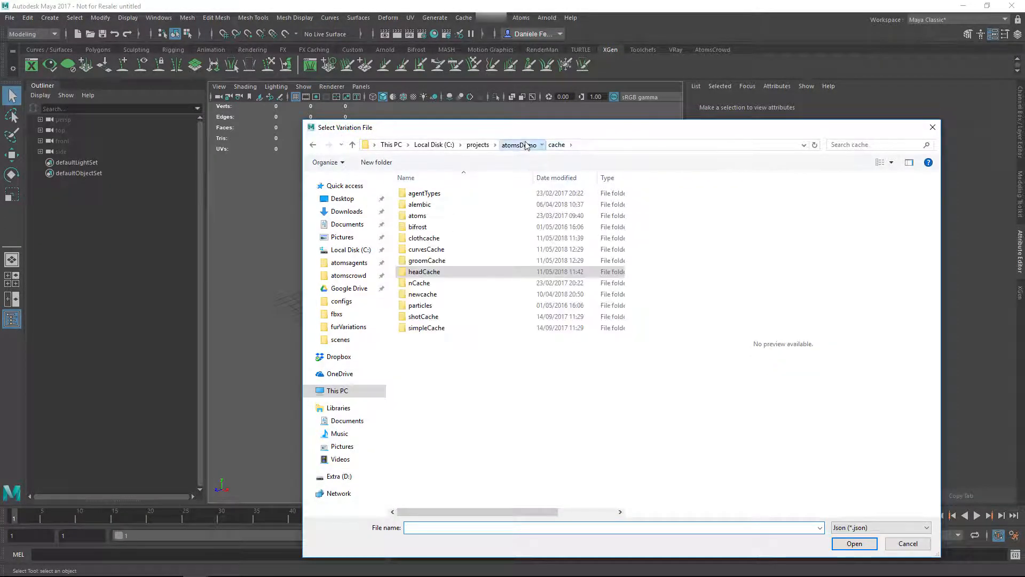
left_click(518, 144)
double_click(441, 328)
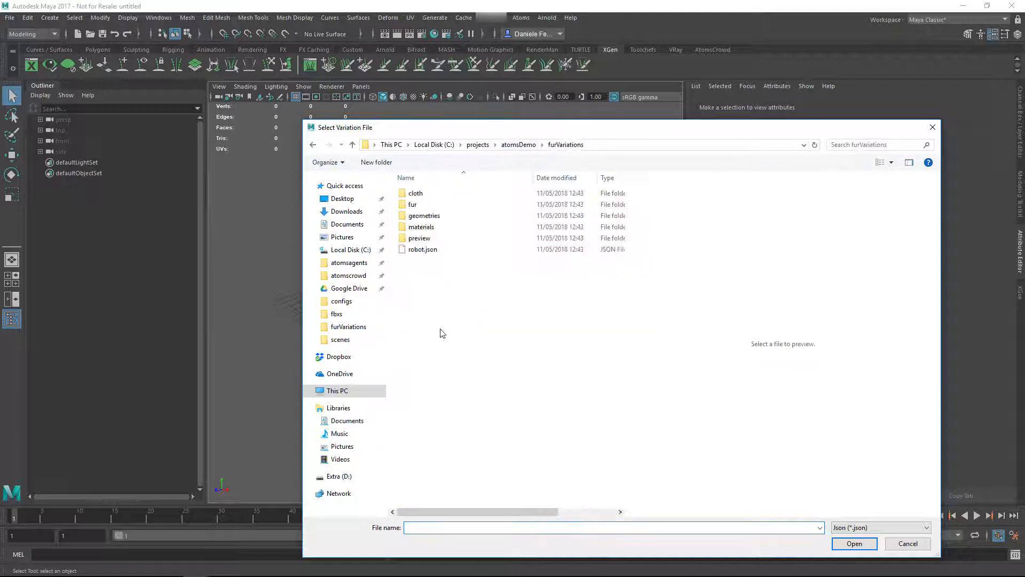
double_click(431, 252)
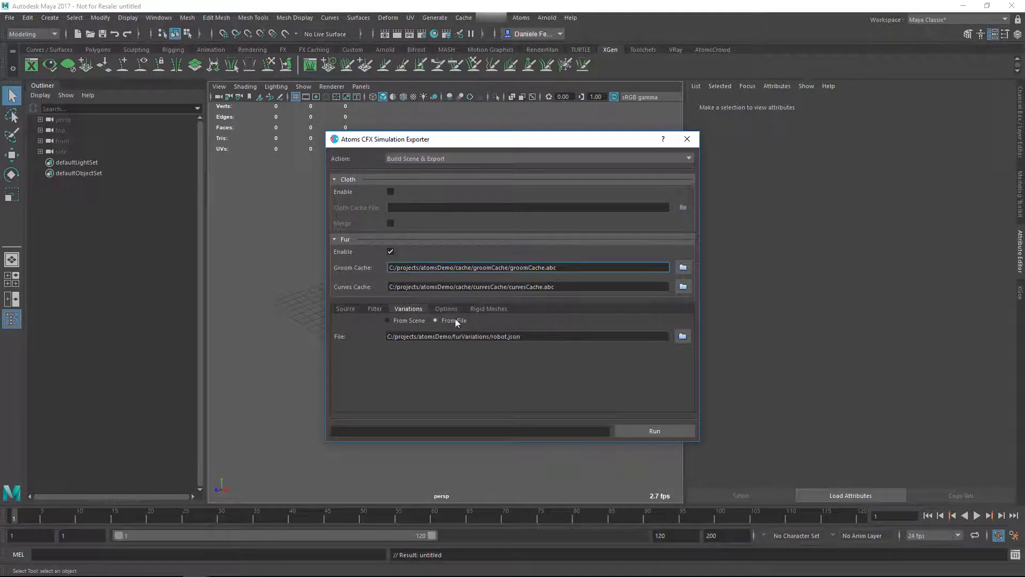
Review the export options and source, run the Build Scene & Export simulation while allowing the scene to be cleared, and close the exporter.
left_click(450, 303)
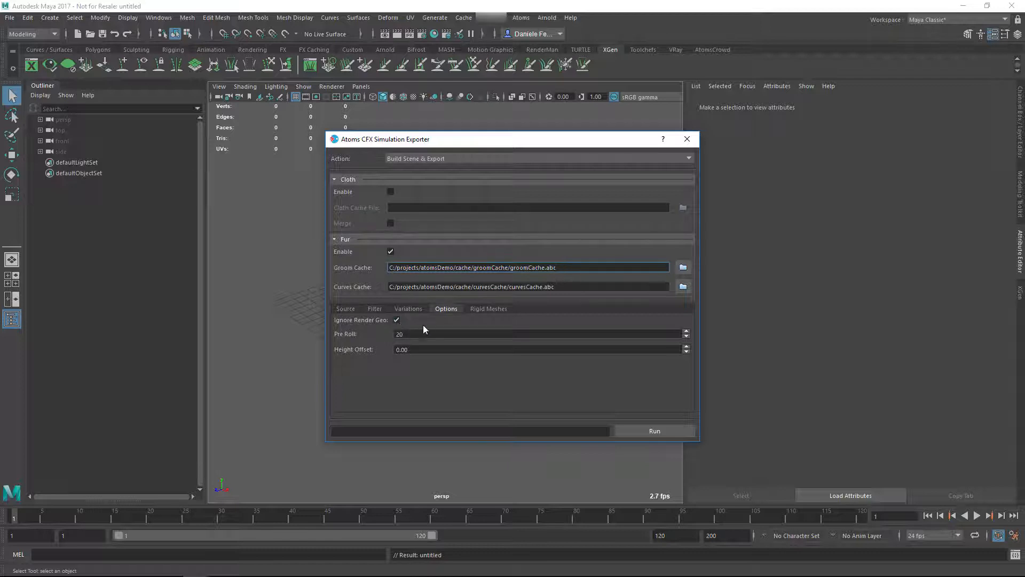
left_click(351, 309)
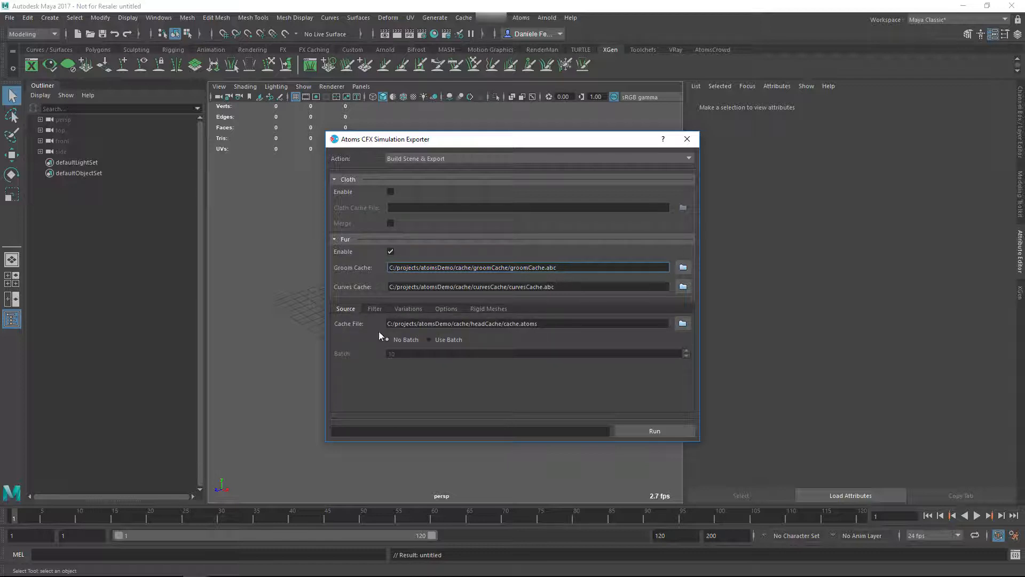
left_click(635, 432)
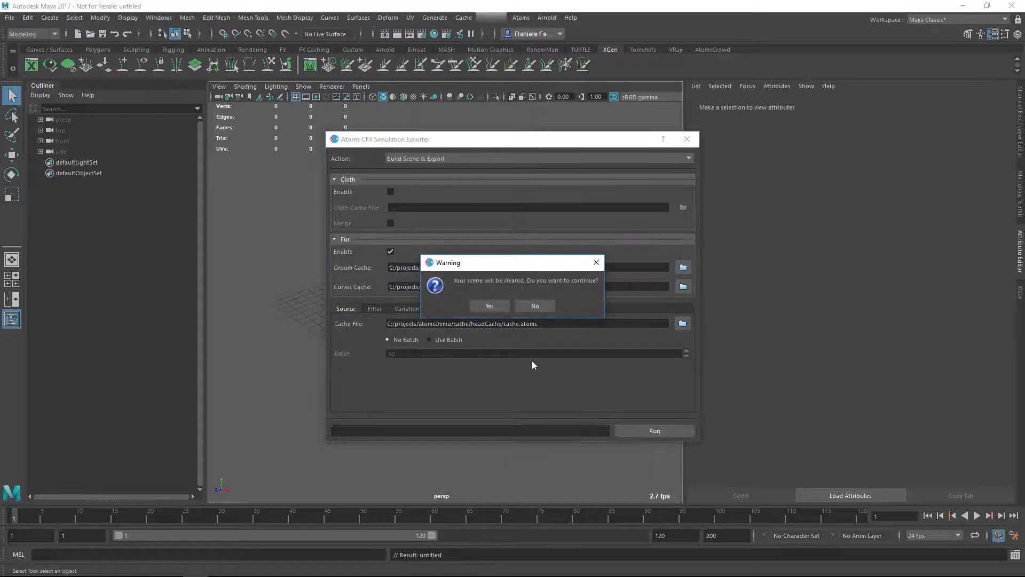
left_click(478, 305)
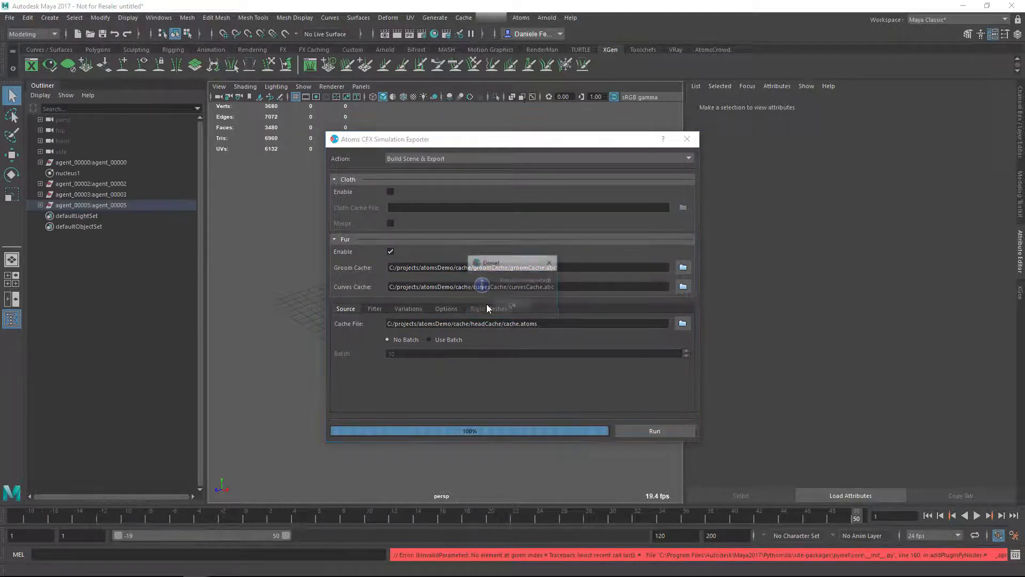
left_click(515, 305)
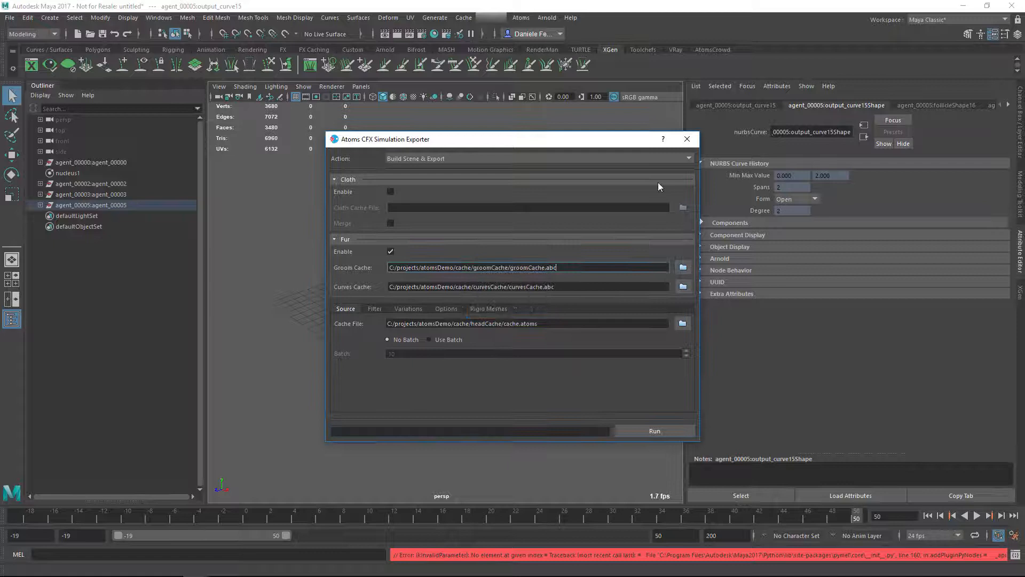
left_click(686, 140)
Go to the first frame and examine the built agents with their head meshes and hair curves from several angles.
left_click(928, 517)
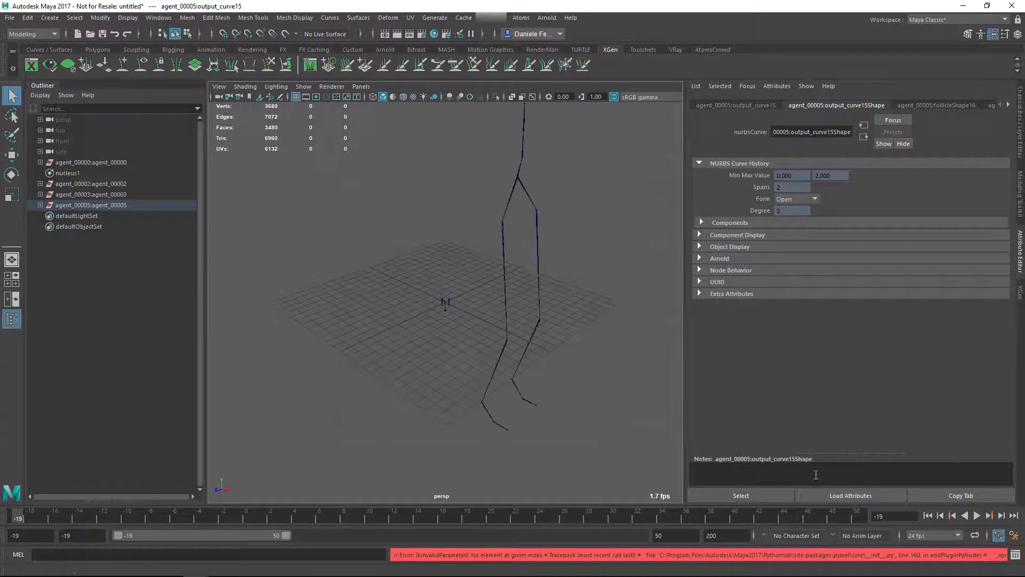
right_click_drag(518, 305, 453, 311, "alt")
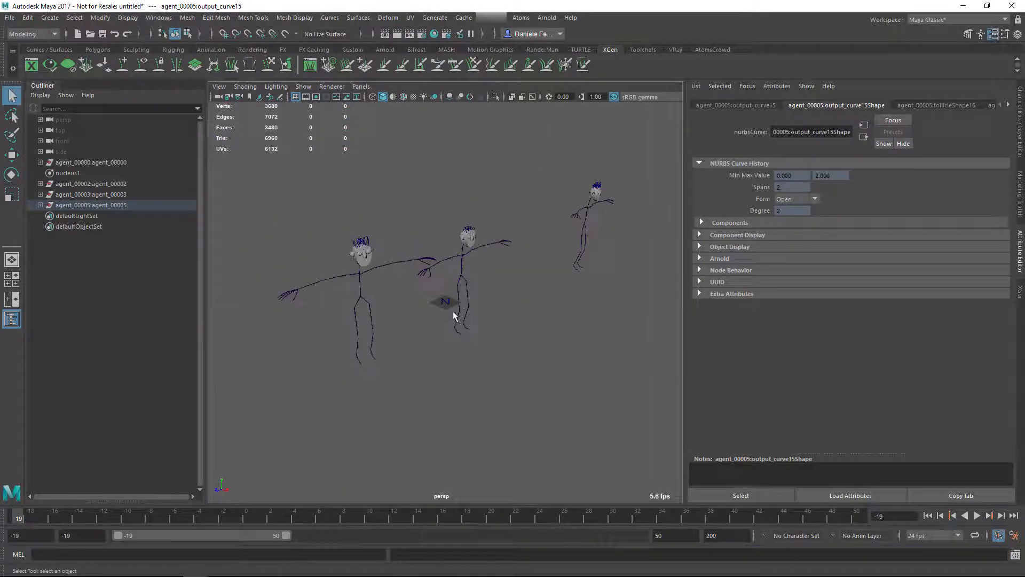
middle_click_drag(467, 282, 520, 232, "alt")
left_click_drag(520, 232, 457, 238, "alt")
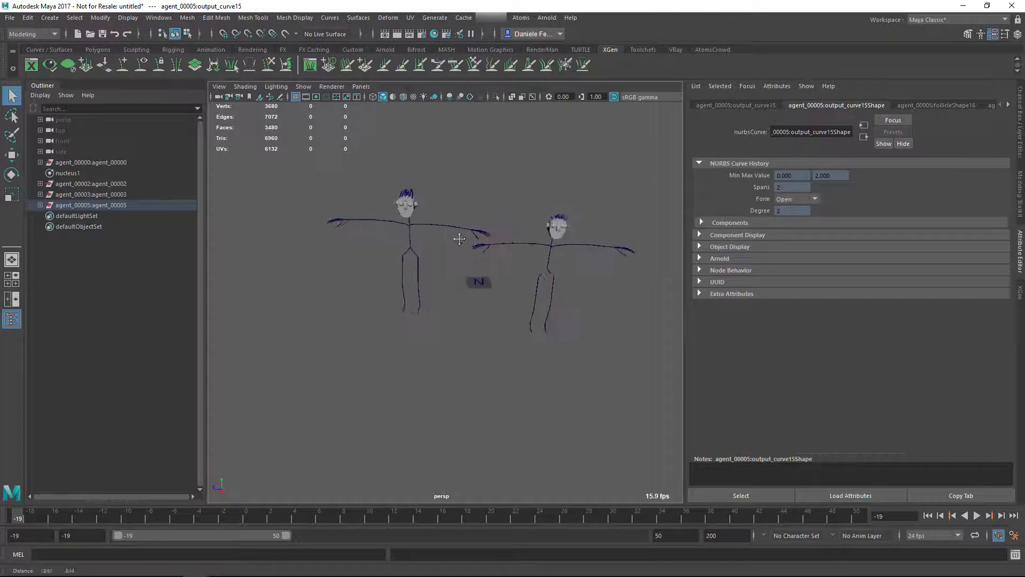
right_click_drag(458, 238, 570, 215, "alt")
left_click_drag(570, 213, 601, 226, "alt")
middle_click_drag(347, 195, 423, 230, "alt")
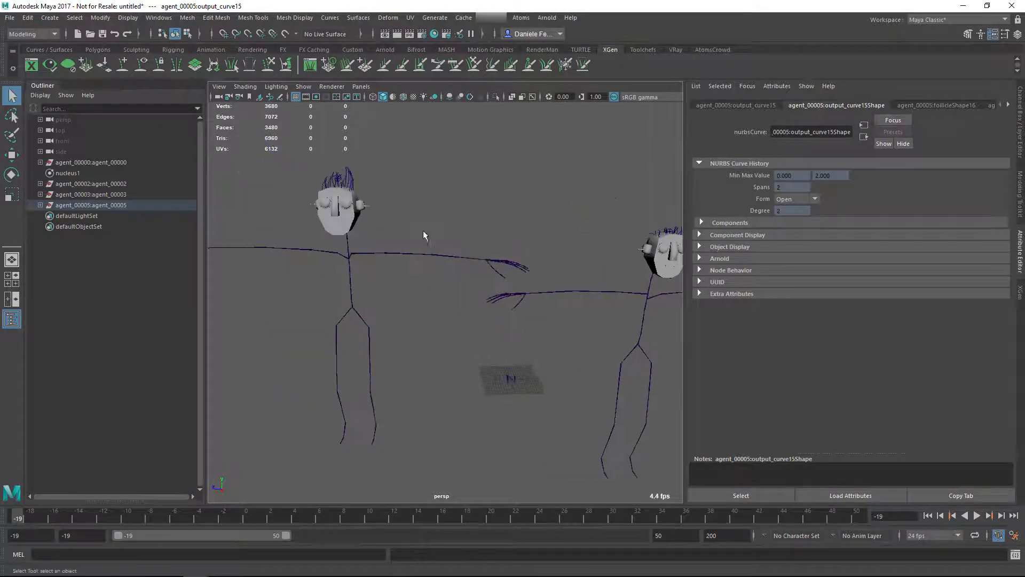
right_click_drag(412, 197, 339, 228, "alt")
middle_click_drag(339, 229, 388, 211, "alt")
left_click_drag(388, 211, 454, 264, "alt")
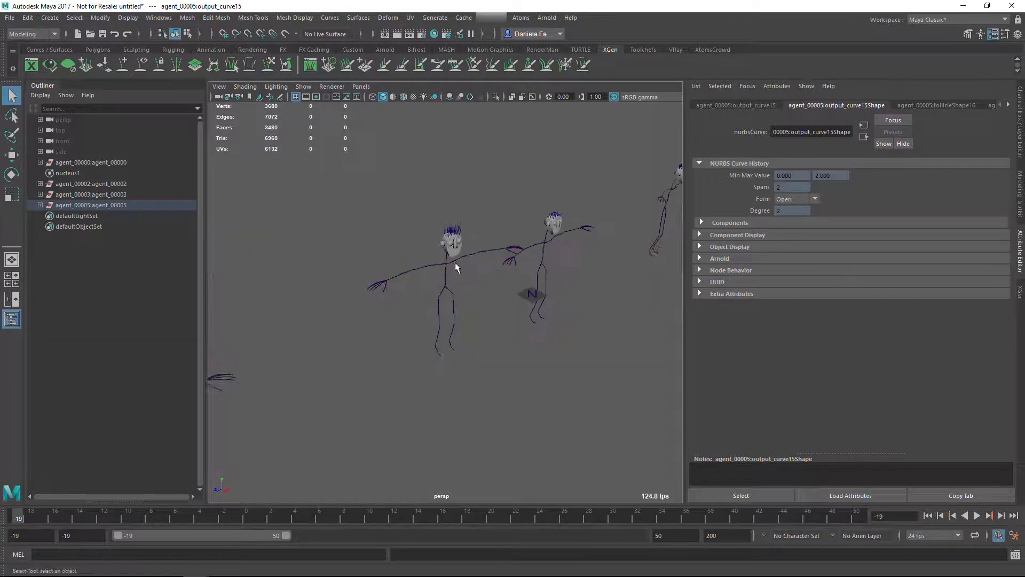
right_click_drag(443, 271, 415, 281, "alt")
middle_click_drag(414, 280, 489, 261, "alt")
right_click_drag(489, 260, 369, 334, "alt")
middle_click_drag(570, 404, 539, 406, "alt")
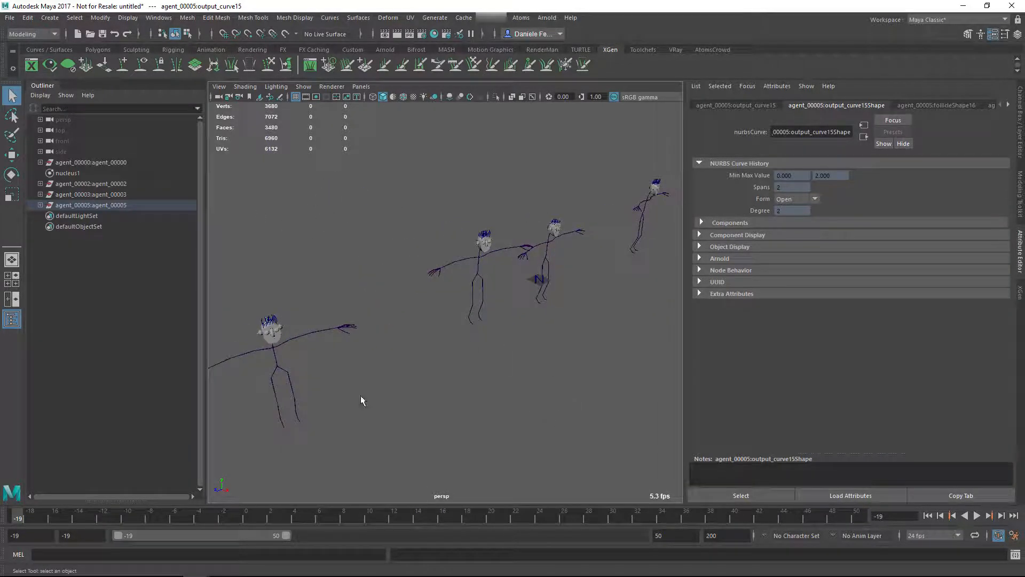
Advance frame by frame through the pre-roll to frame 3, then play the animation to check the hair simulation.
left_click(1001, 515)
left_click(1001, 516)
left_click(1001, 516)
left_click(1001, 516)
left_click(1001, 516)
left_click(1001, 516)
left_click(1002, 516)
left_click(1001, 516)
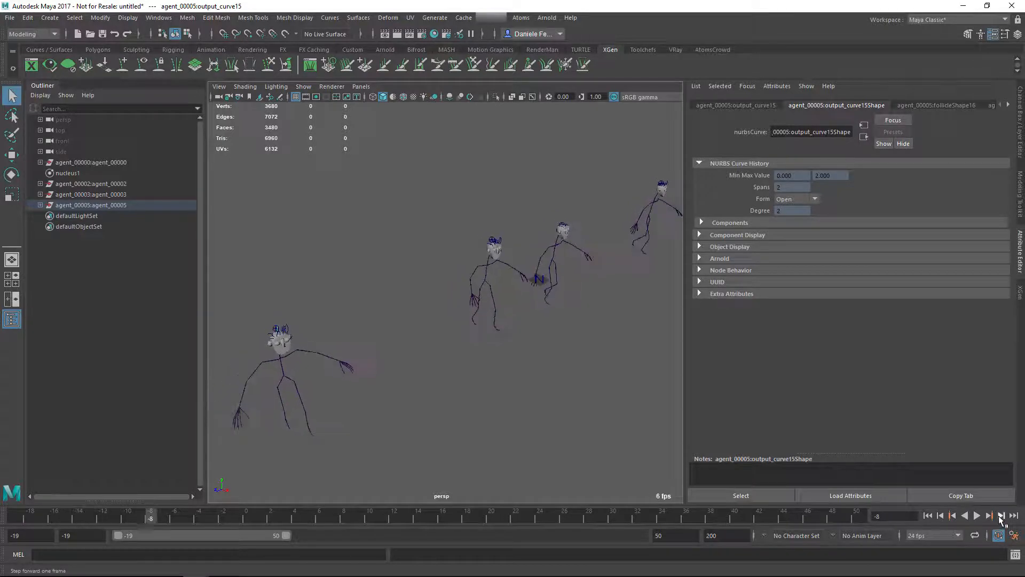
left_click(1001, 515)
left_click(1001, 515)
left_click(1001, 516)
left_click(1001, 517)
left_click(1001, 517)
left_click(1001, 517)
left_click(1001, 517)
left_click(1001, 516)
left_click(1001, 517)
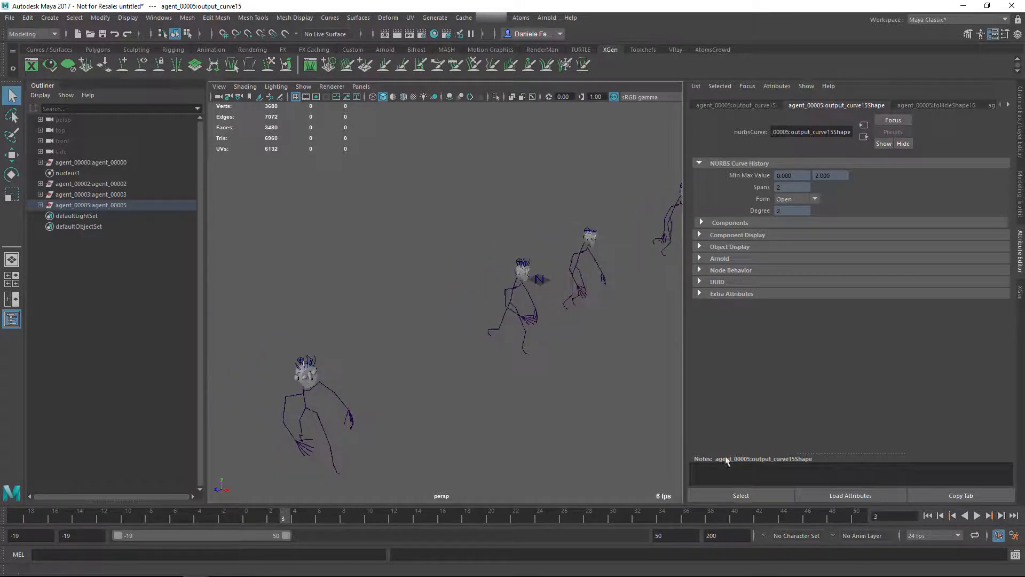
middle_click_drag(629, 392, 584, 351, "alt")
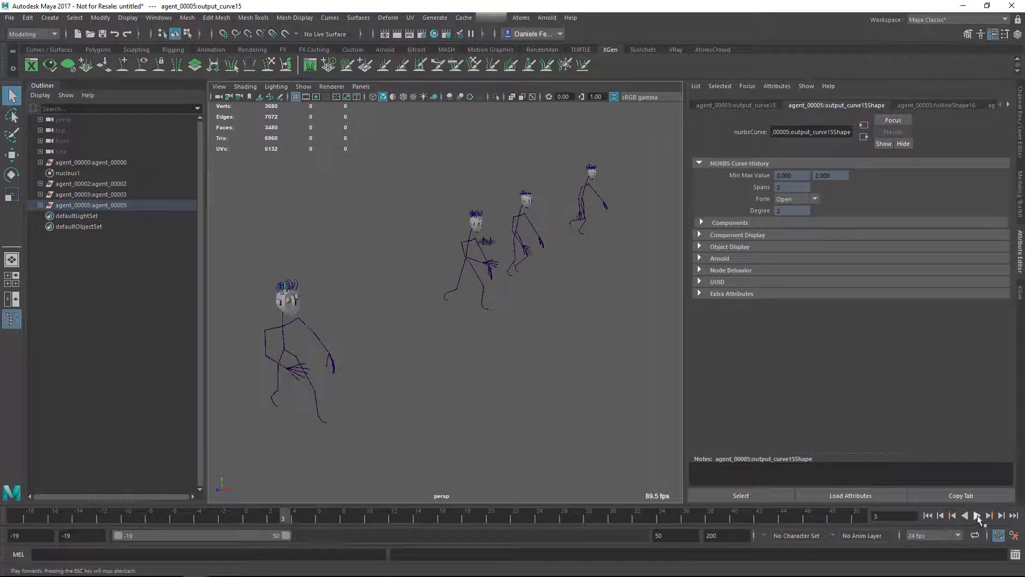
left_click(977, 516)
left_click(977, 516)
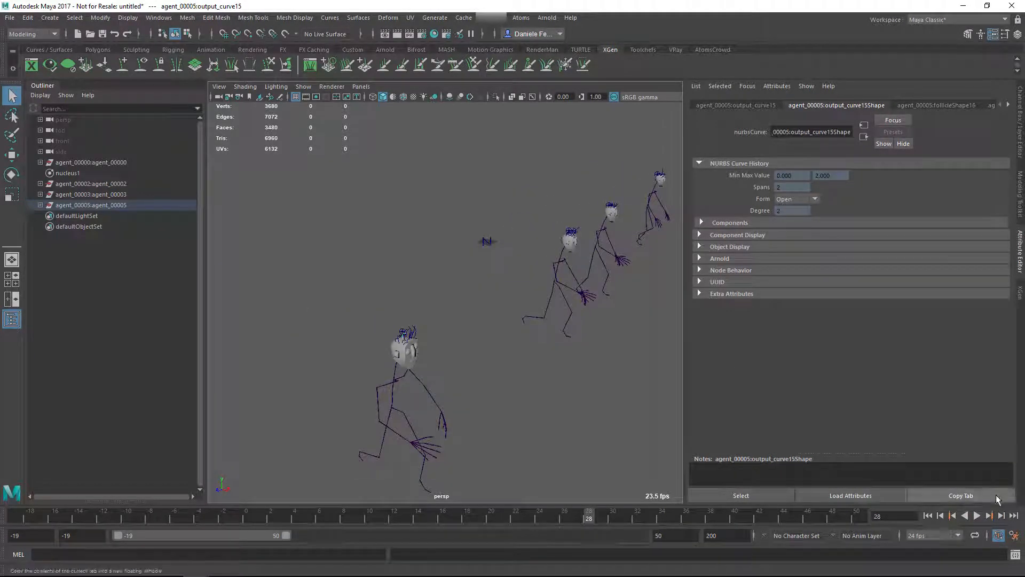
Rewind to the first frame, reframe the agents, and replay the simulation to examine the hair curves' motion before rewinding again.
left_click(927, 518)
middle_click_drag(272, 272, 325, 309, "alt")
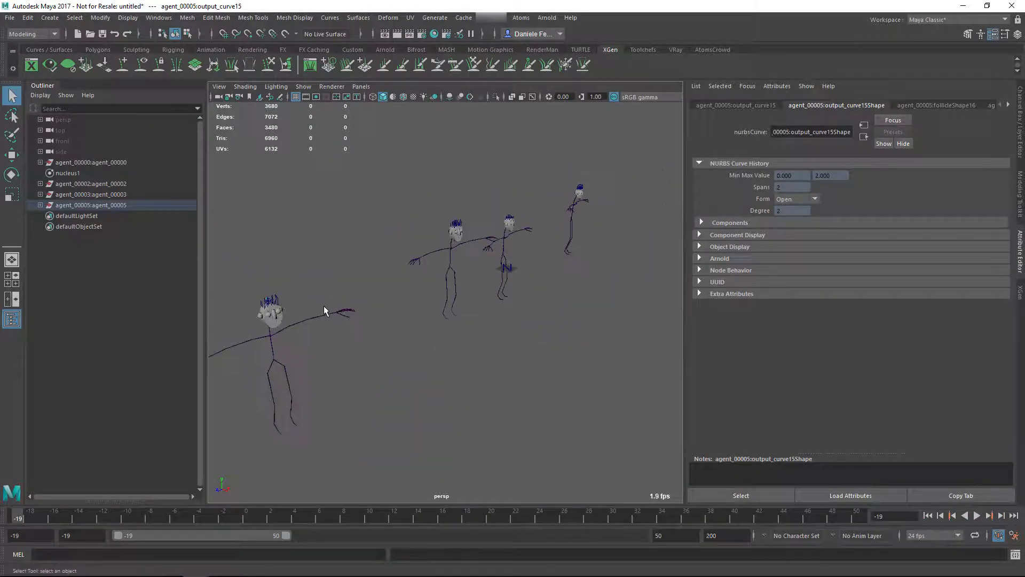
right_click_drag(325, 310, 408, 294, "alt")
middle_click_drag(409, 292, 421, 270, "alt")
left_click_drag(420, 270, 391, 269, "alt")
right_click_drag(391, 270, 373, 270, "alt")
middle_click_drag(396, 270, 411, 274, "alt")
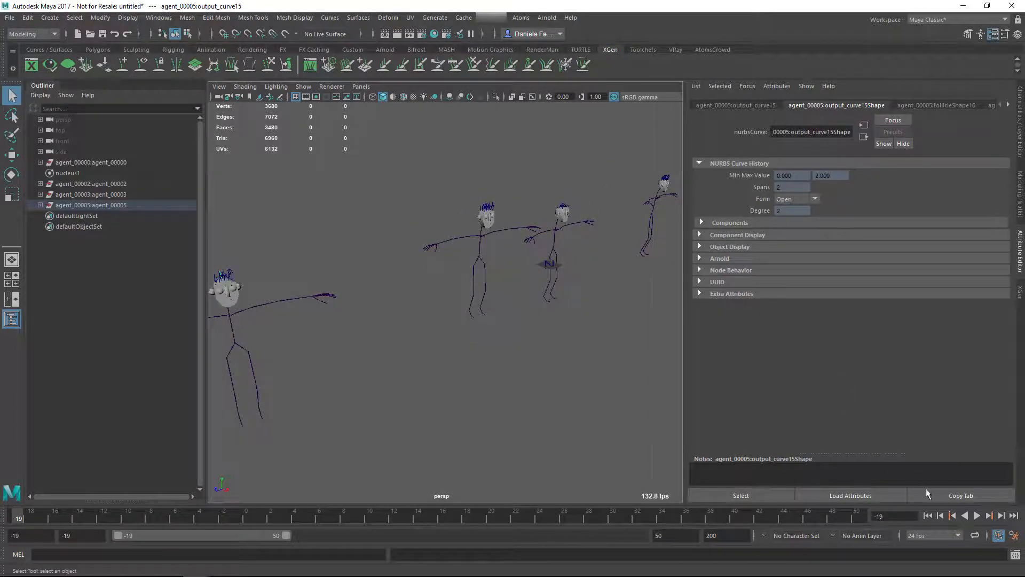
left_click(978, 516)
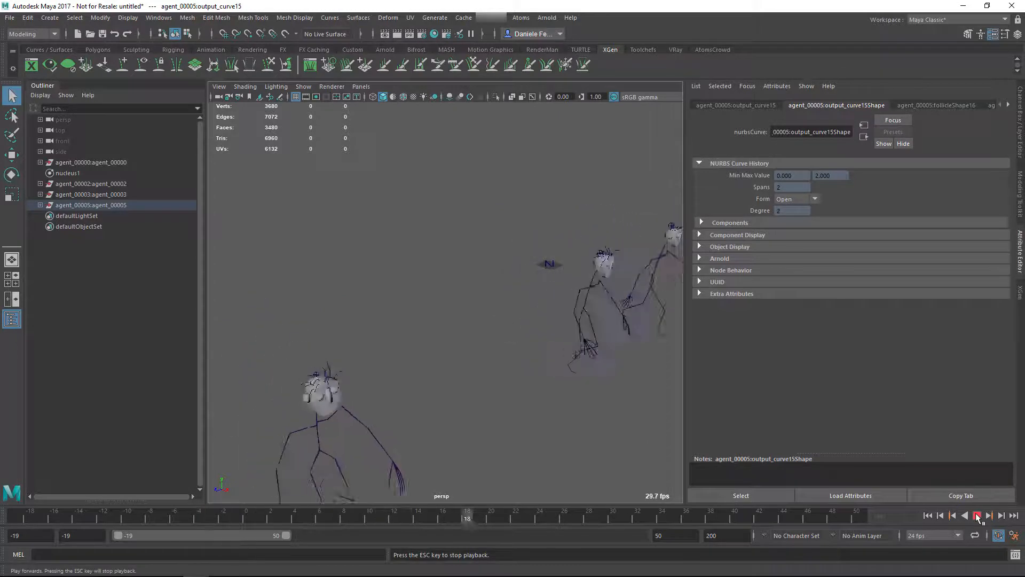
left_click(977, 516)
left_click(927, 516)
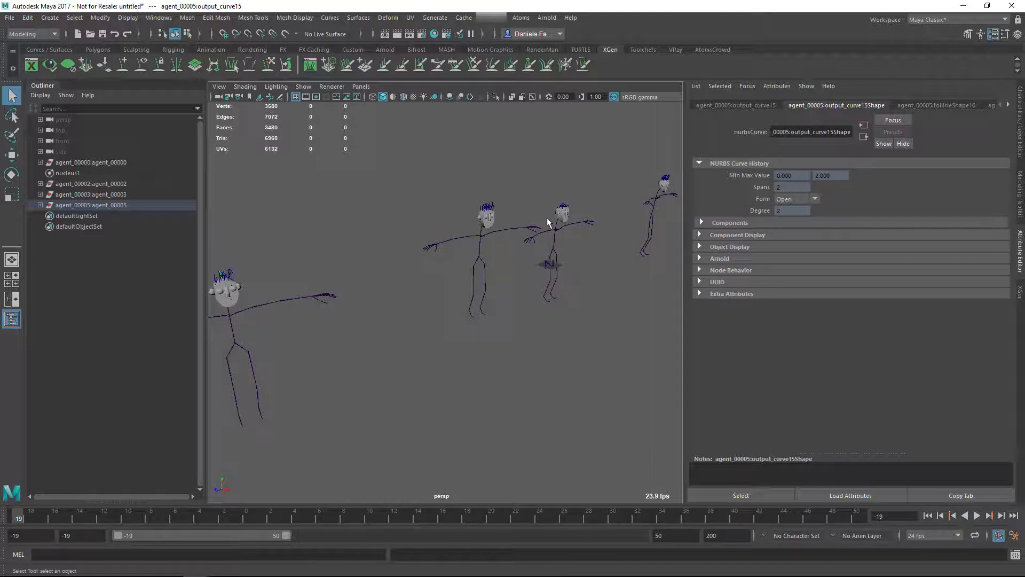
Start a new empty scene without keeping the current one, and create an Atoms proxy in it.
left_click(392, 262)
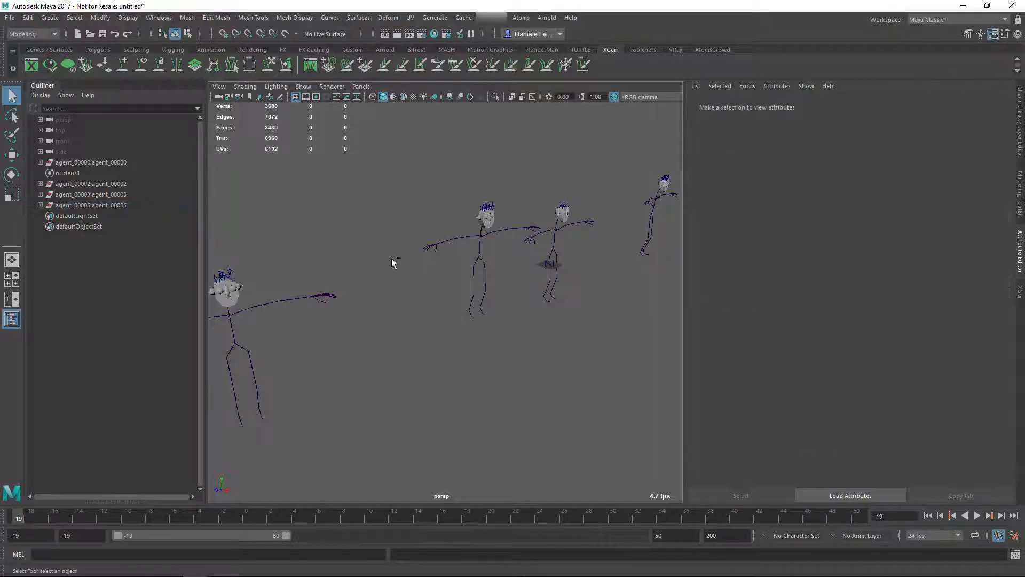
key("ctrl+n")
left_click(512, 297)
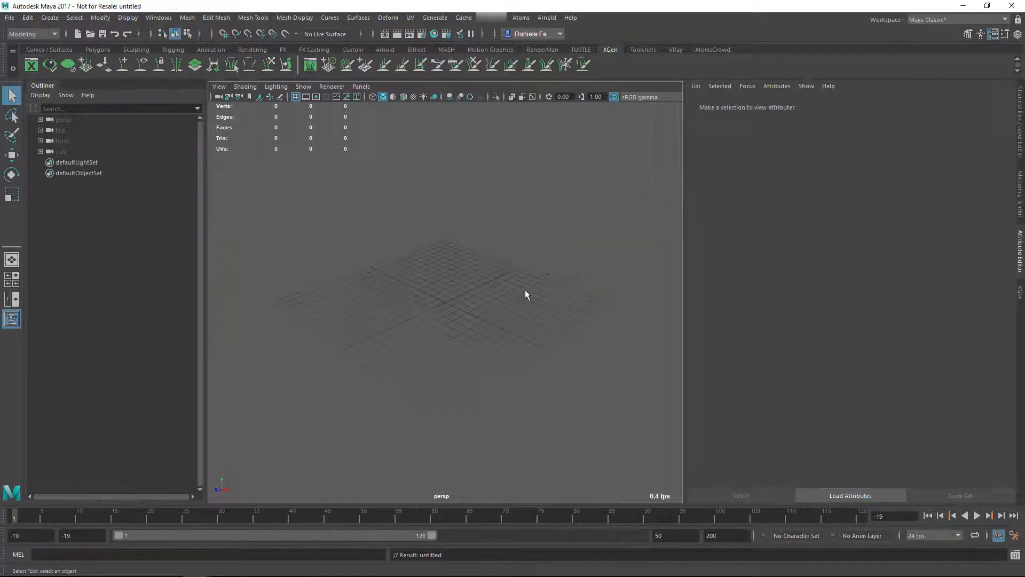
left_click(521, 18)
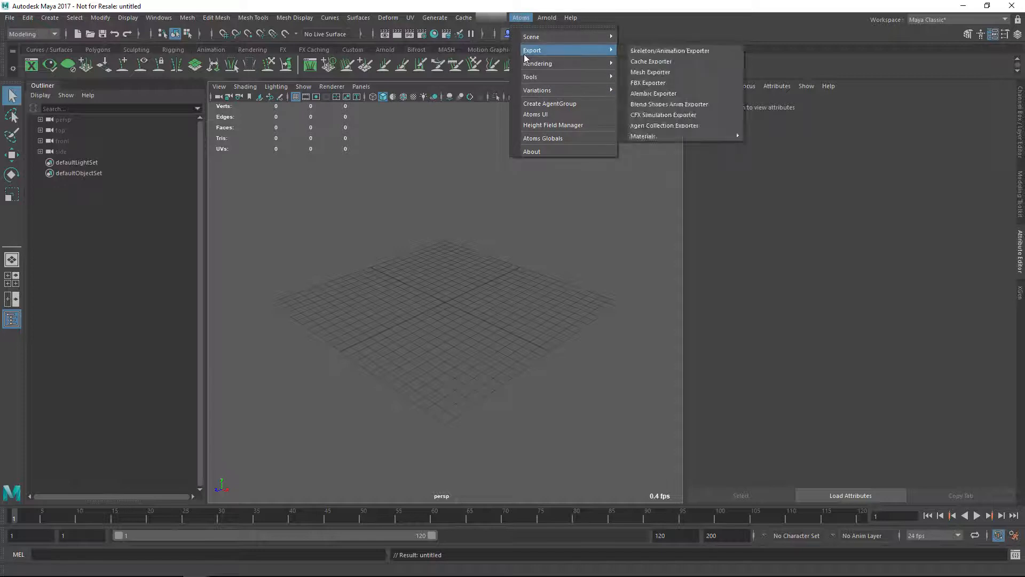
mouse_move(560, 63)
left_click(647, 66)
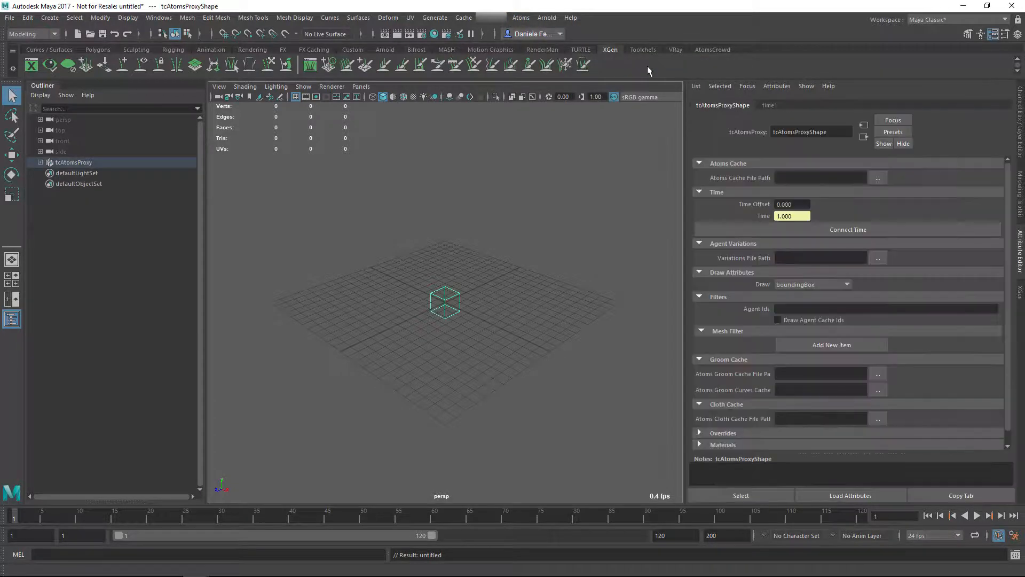
Load cache.atoms, the robot.json variations, groomCache.0000.abc and curvesCache.0000.abc into the proxy's cache, variation, groom and curves file paths.
left_click(878, 177)
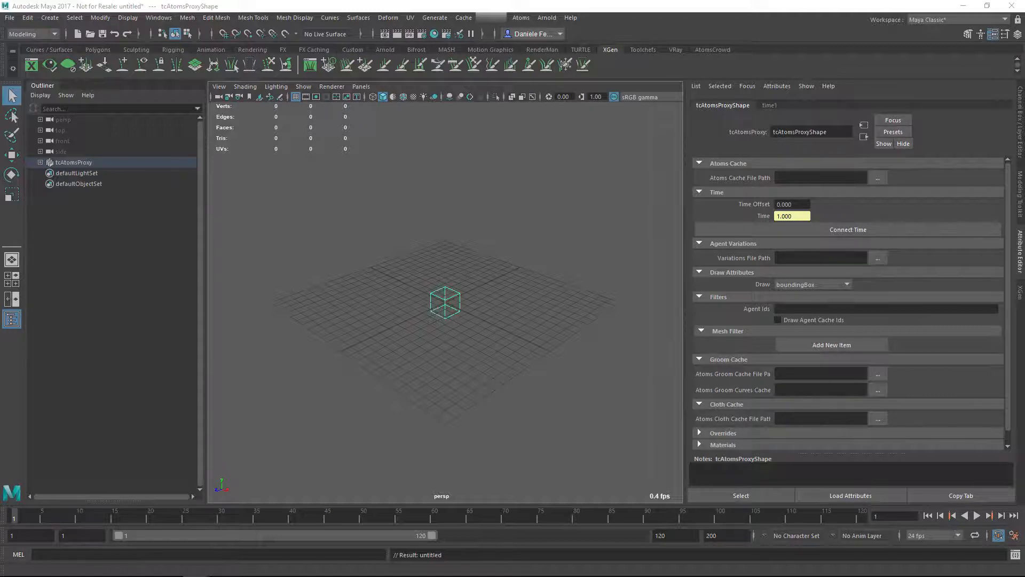
left_click(882, 258)
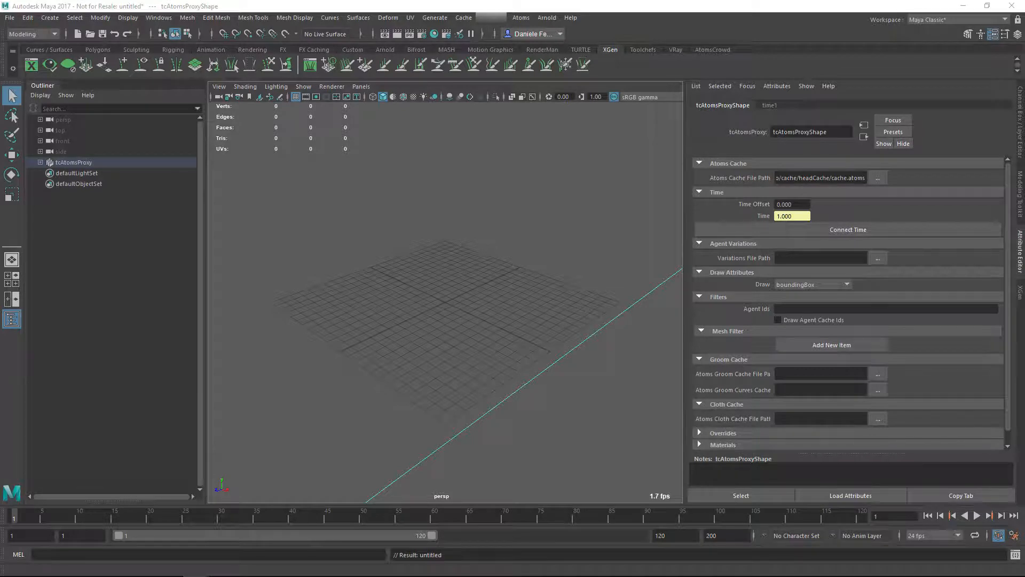
left_click(879, 375)
left_click(878, 390)
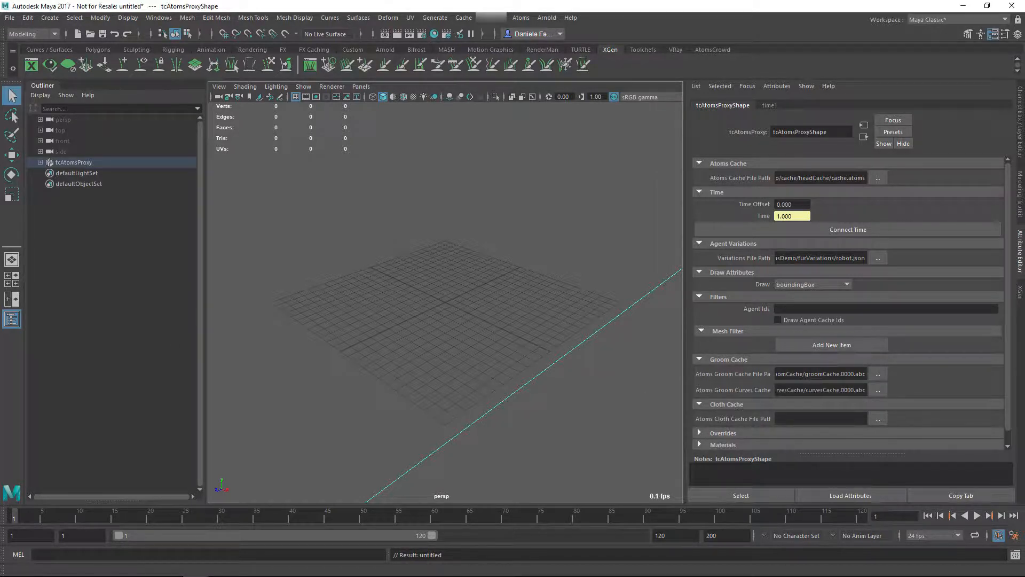
Frame the proxy, set its draw mode to variations, and turn on textured shaded display.
key("f")
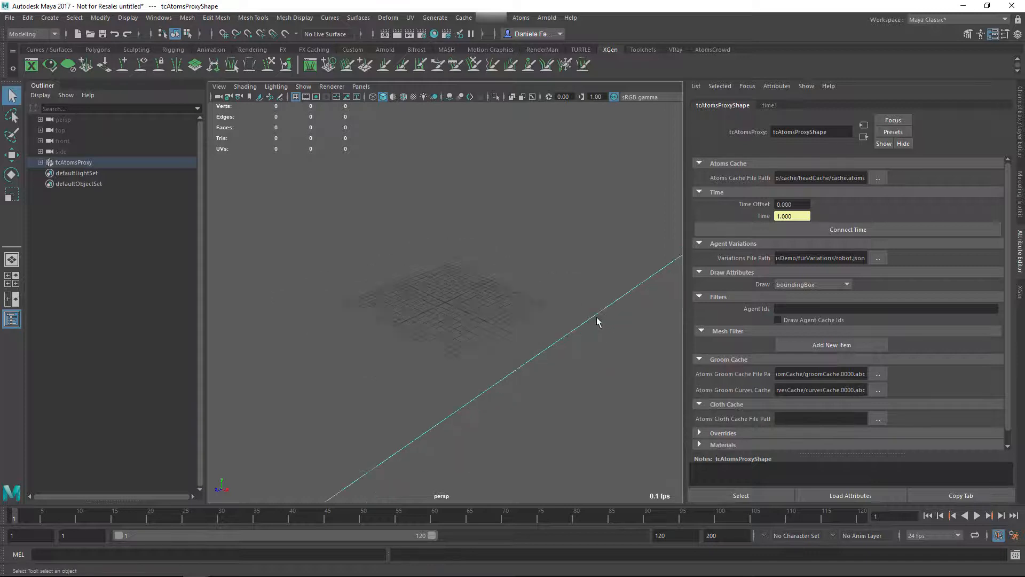
left_click_drag(659, 355, 521, 306, "alt")
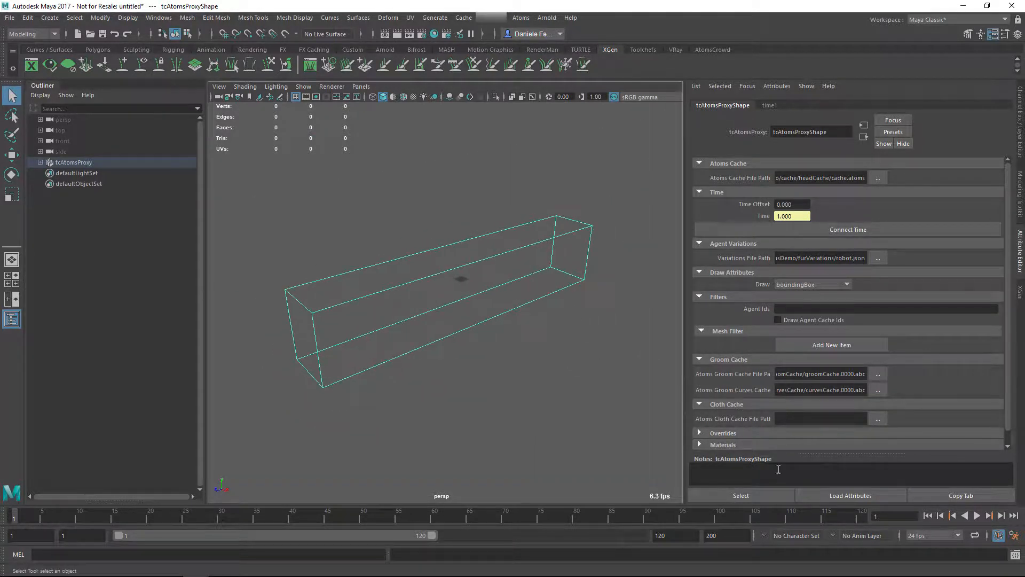
left_click(804, 285)
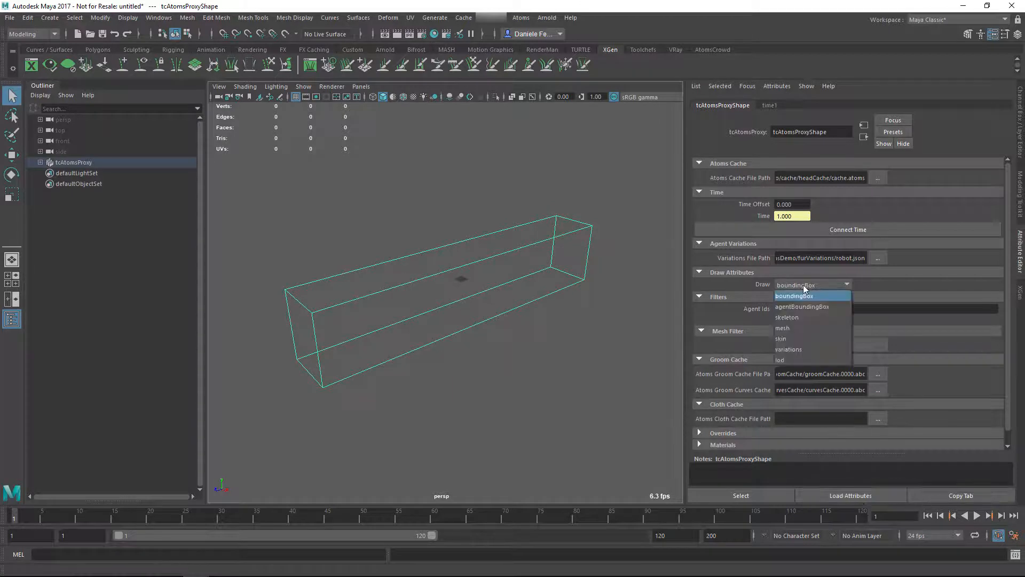
left_click(797, 348)
left_click(560, 323)
key("6")
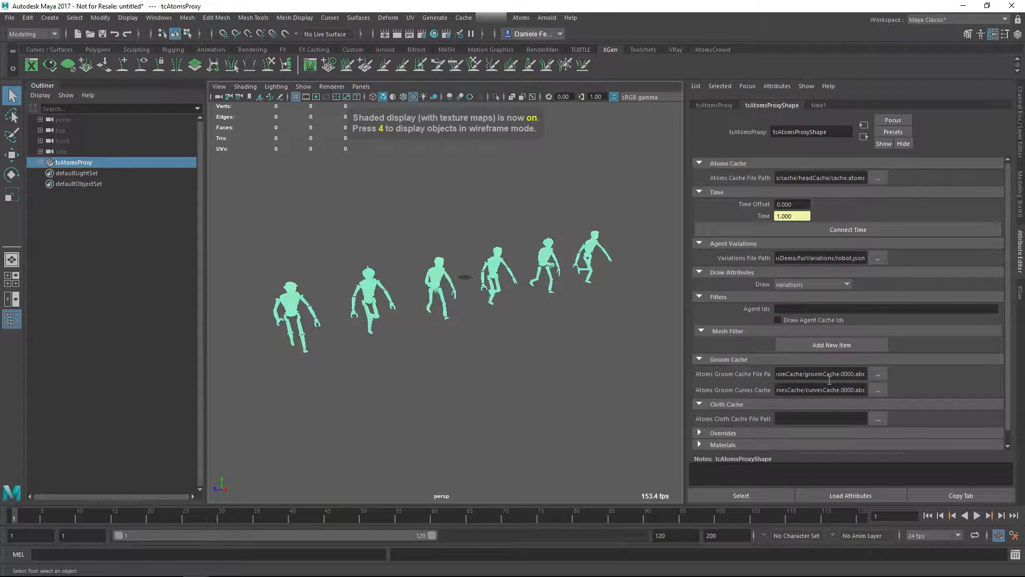
right_click_drag(482, 359, 537, 362, "alt")
middle_click_drag(534, 341, 543, 350, "alt")
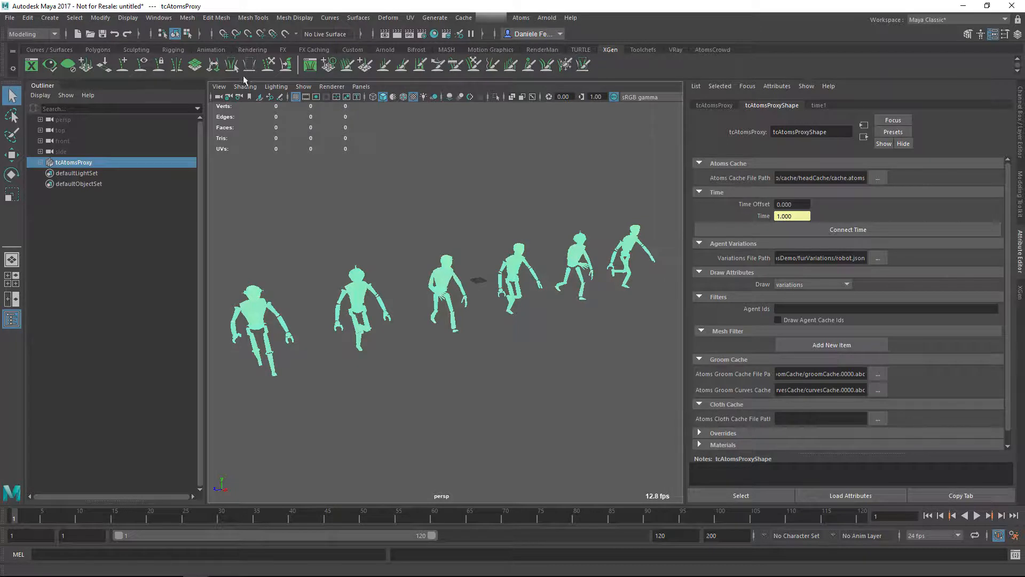
left_click(49, 17)
mouse_move(89, 57)
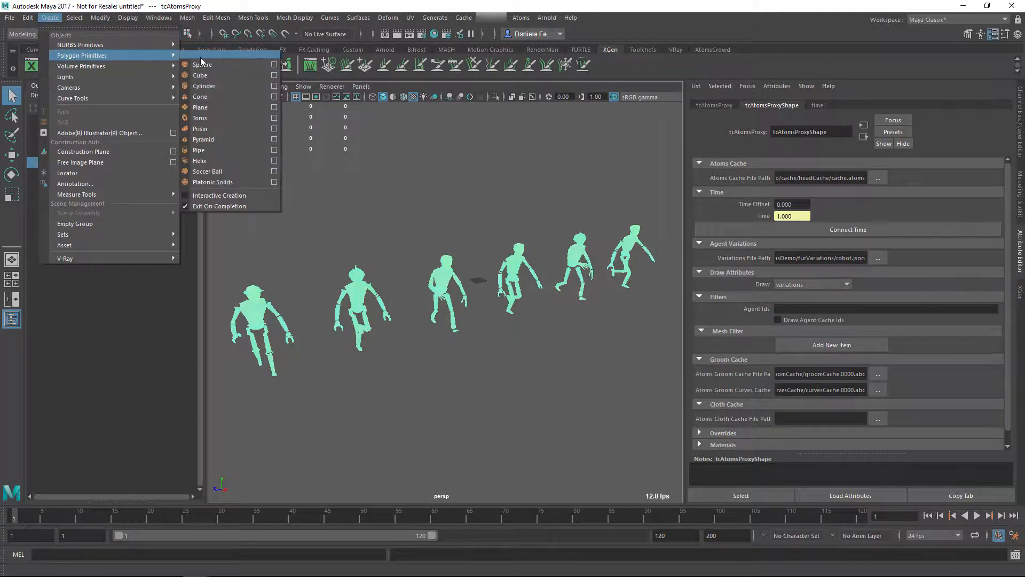
left_click(408, 129)
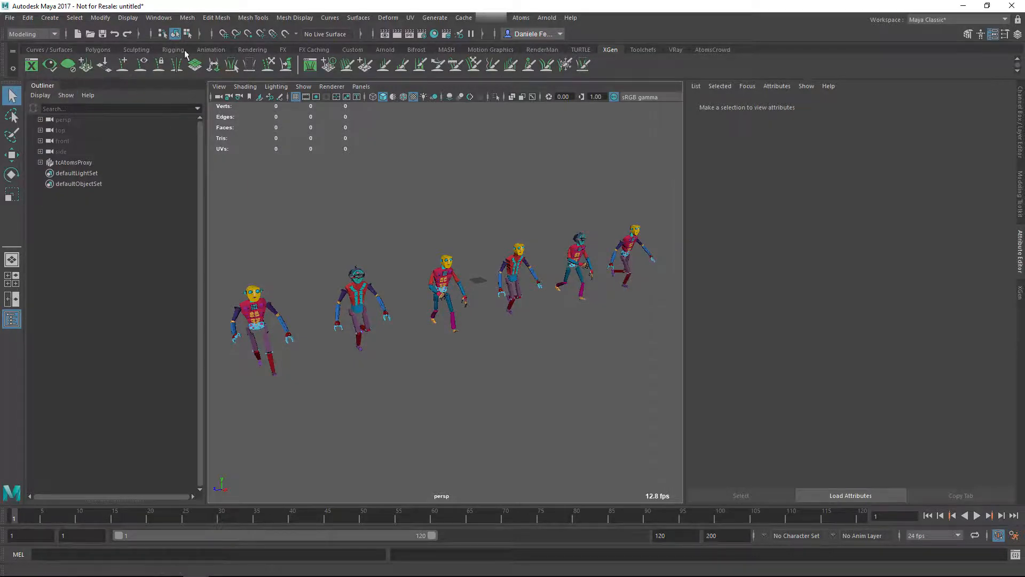
Add an Arnold area light, raise it above the agents, enlarge it, increase its intensity and exposure, and render the current frame.
left_click(385, 49)
left_click(31, 65)
key("e")
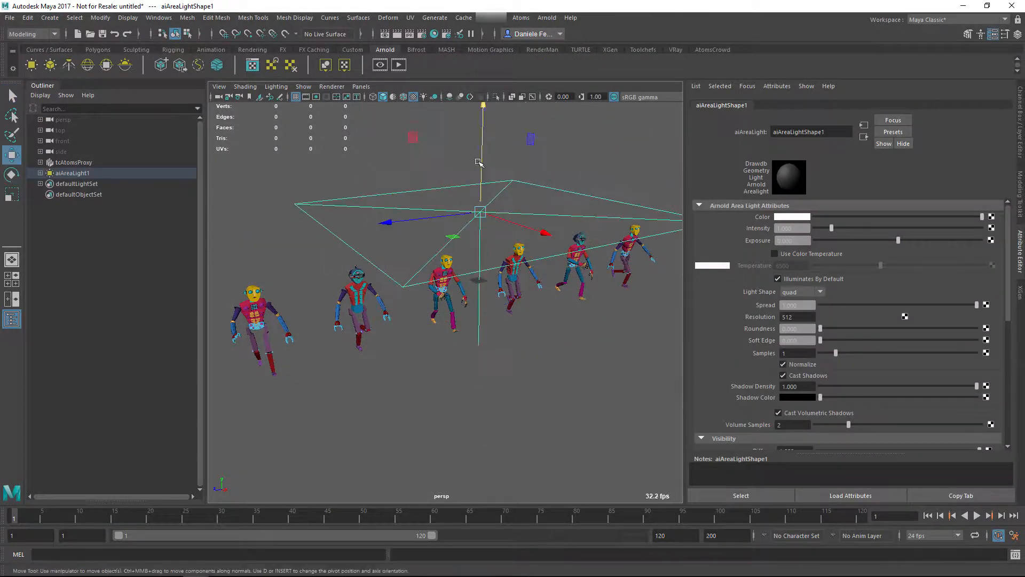
left_click(398, 35)
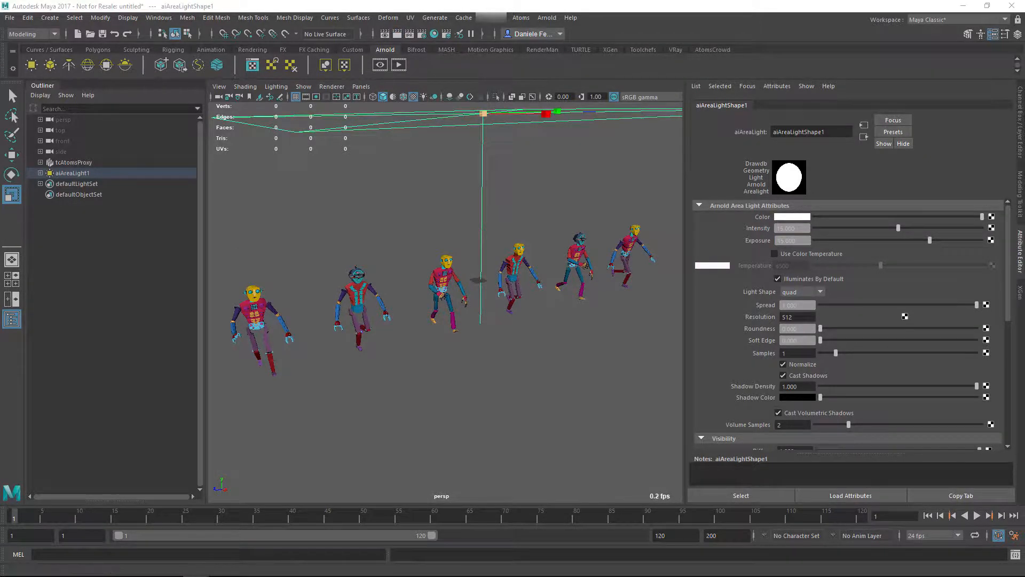
Render frame 1 again from a closer view of the front robots to examine their hair, and place the render beside the viewport.
scroll(497, 257, "up", 6)
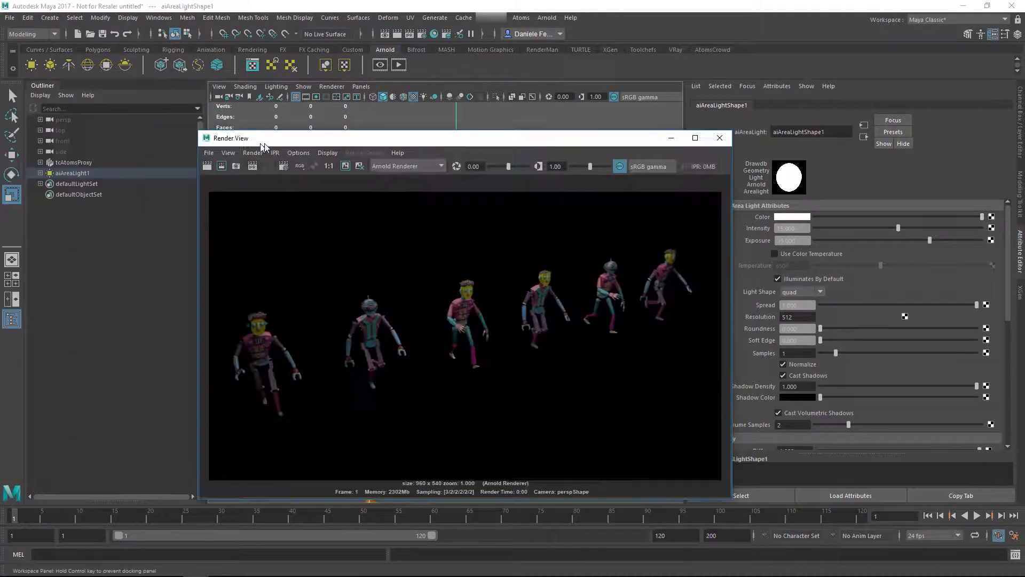
left_click_drag(263, 147, 305, 166)
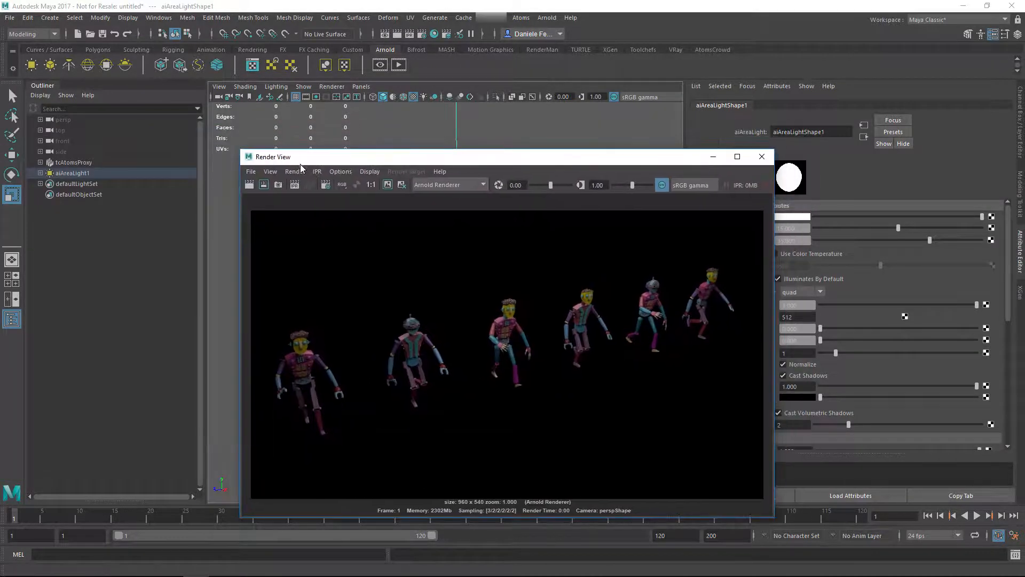
left_click(249, 182)
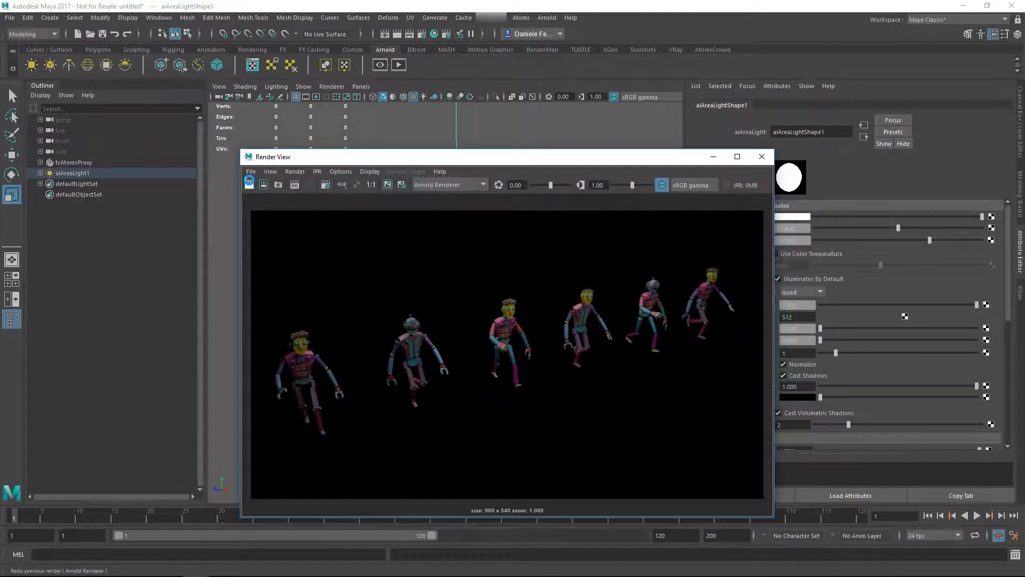
left_click(248, 181)
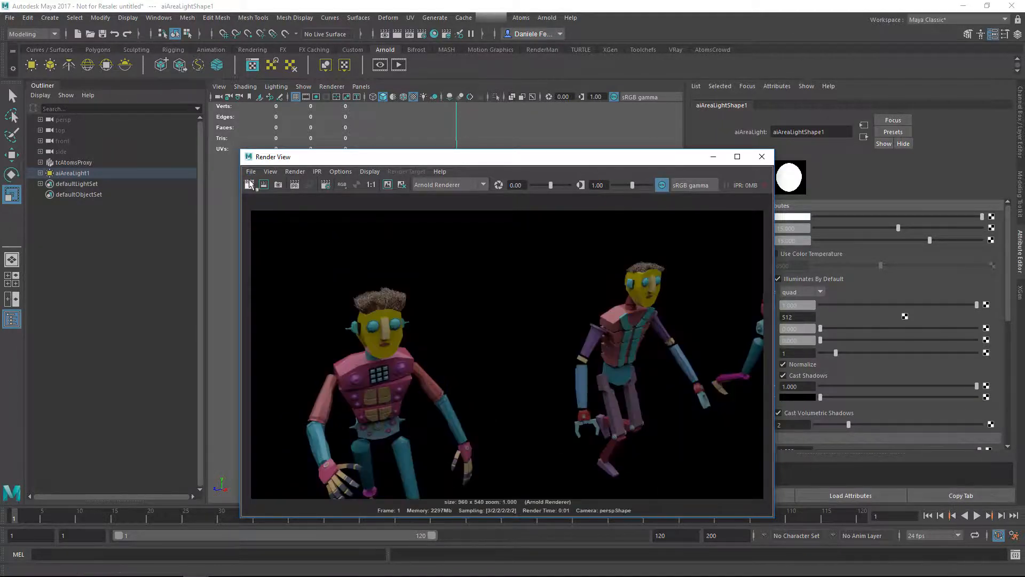
left_click_drag(439, 164, 302, 97)
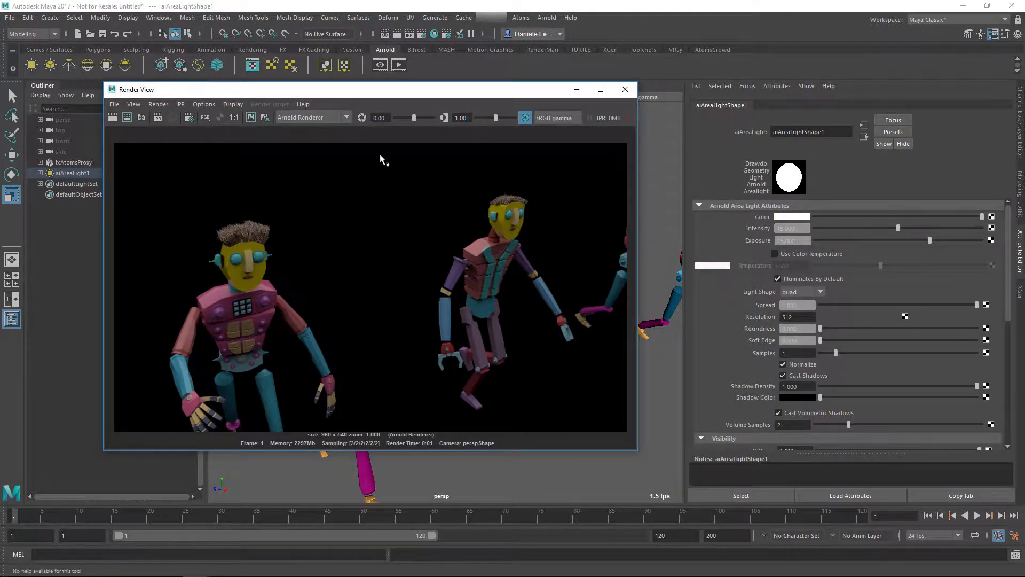
left_click_drag(391, 95, 671, 120)
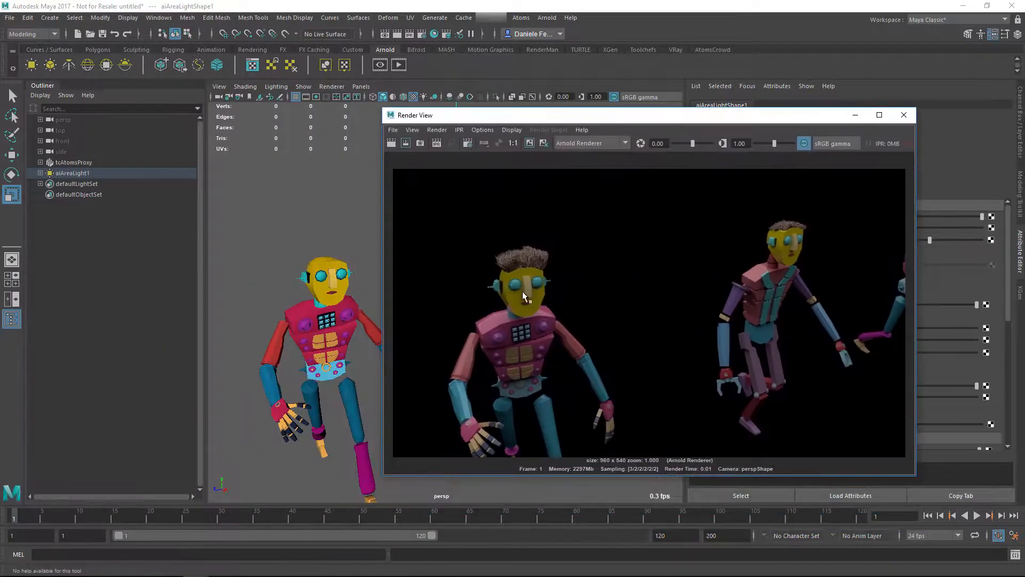
Go to frame 6 and render it to check the simulated hair on the robots.
left_click(49, 524)
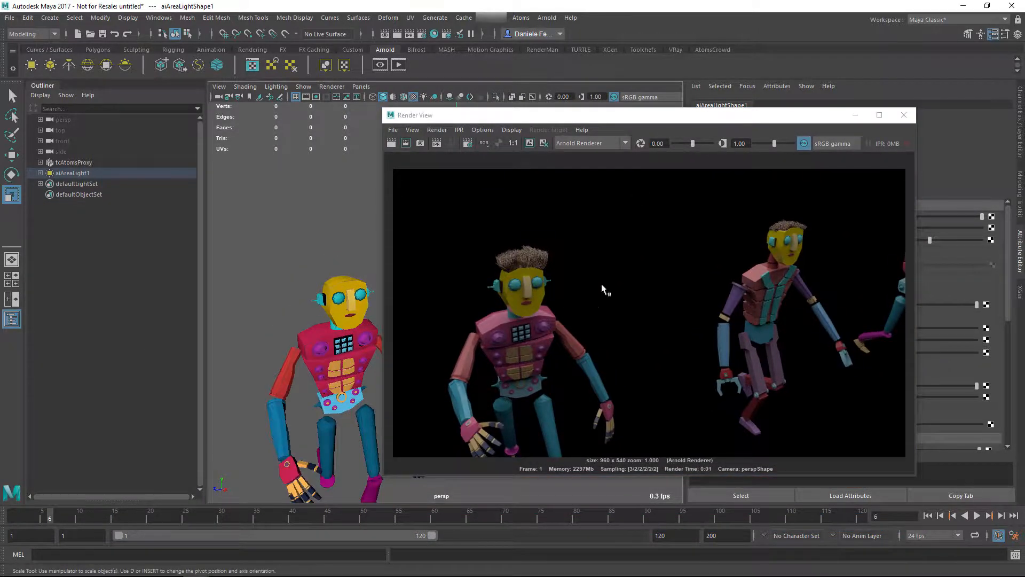
left_click(392, 143)
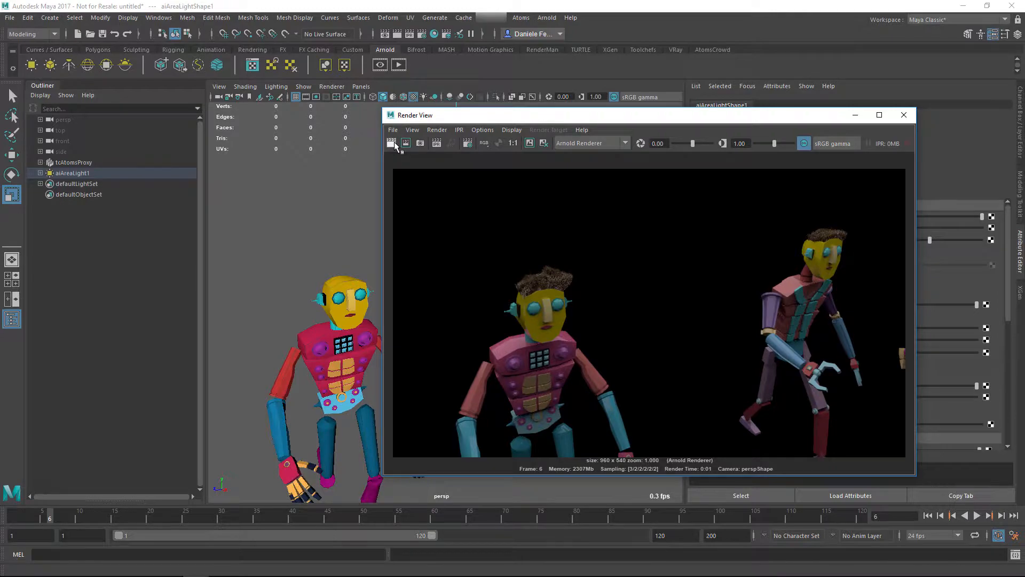
left_click_drag(718, 120, 506, 127)
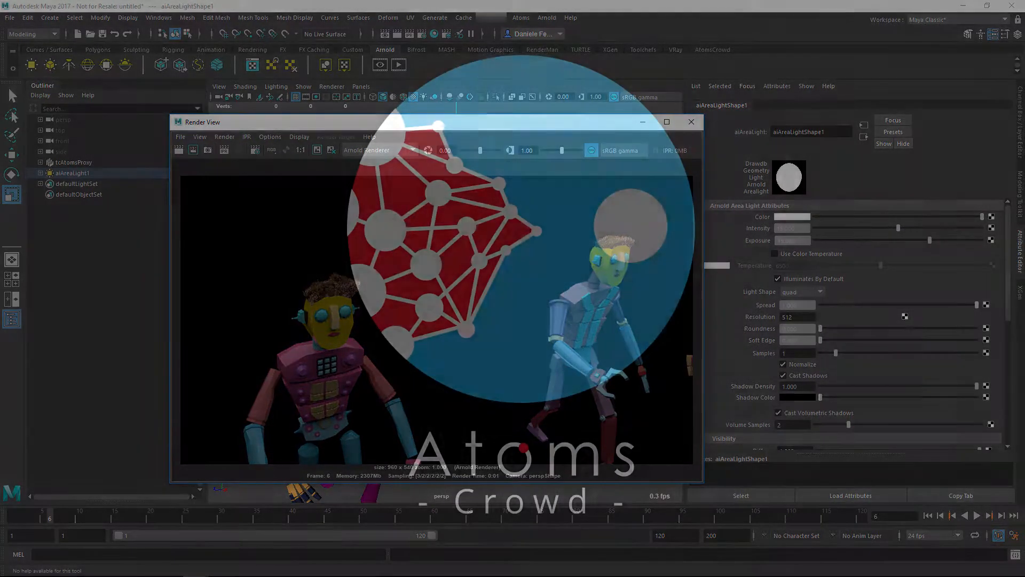